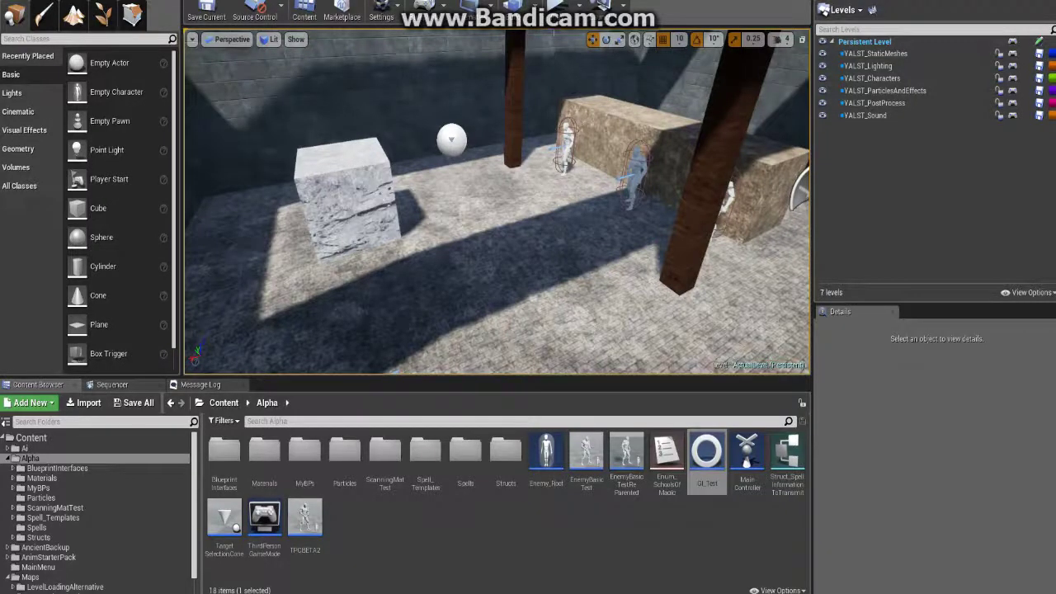
Play the level in a standalone preview, move the character around the arena near the enemies, and end the preview.
{"action": "left_click", "coordinate": [599, 12]}
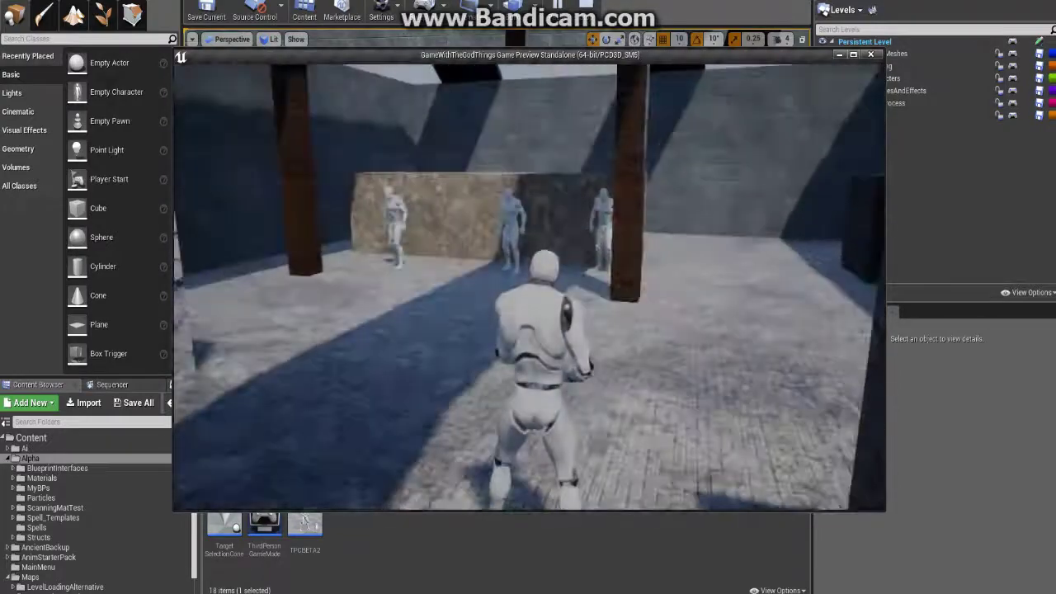
{"action": "key", "text": "a"}
{"action": "key", "text": "s"}
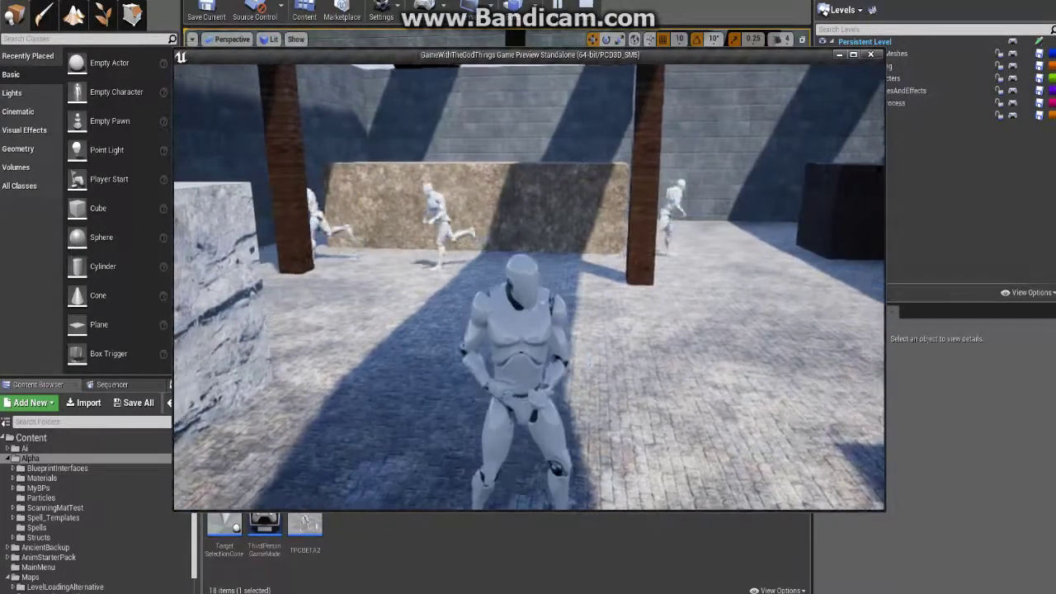
{"action": "key", "text": "d"}
{"action": "key", "text": "s"}
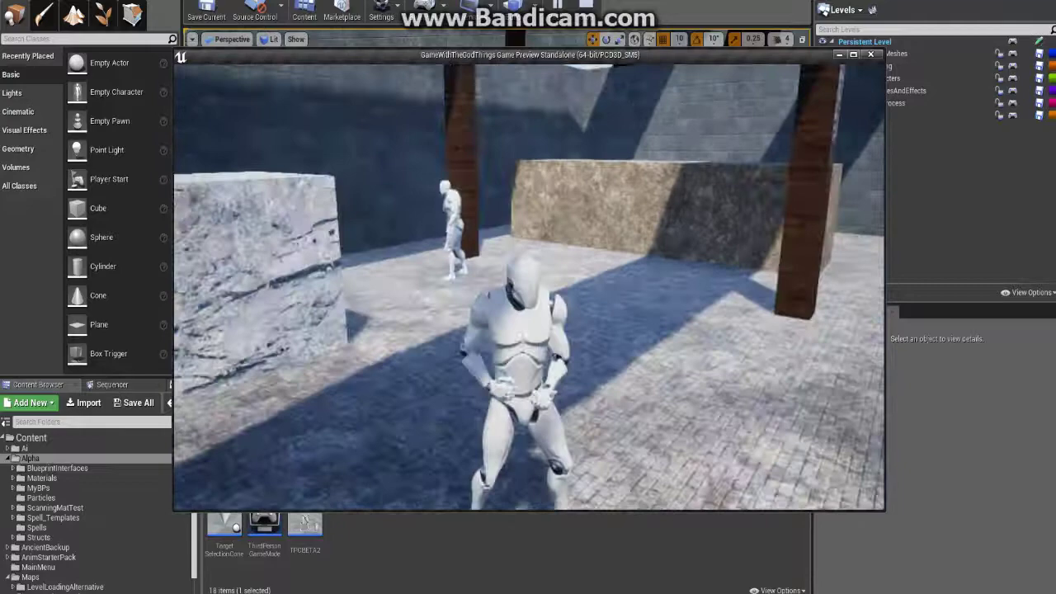
{"action": "key", "text": "a"}
{"action": "key", "text": "w"}
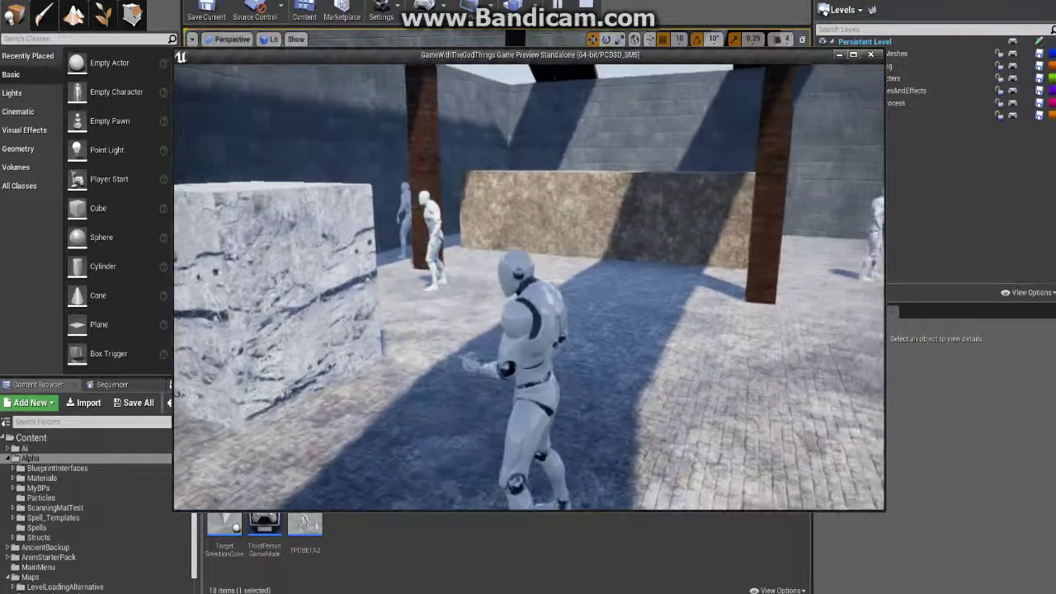
{"action": "key", "text": "d"}
{"action": "key", "text": "s"}
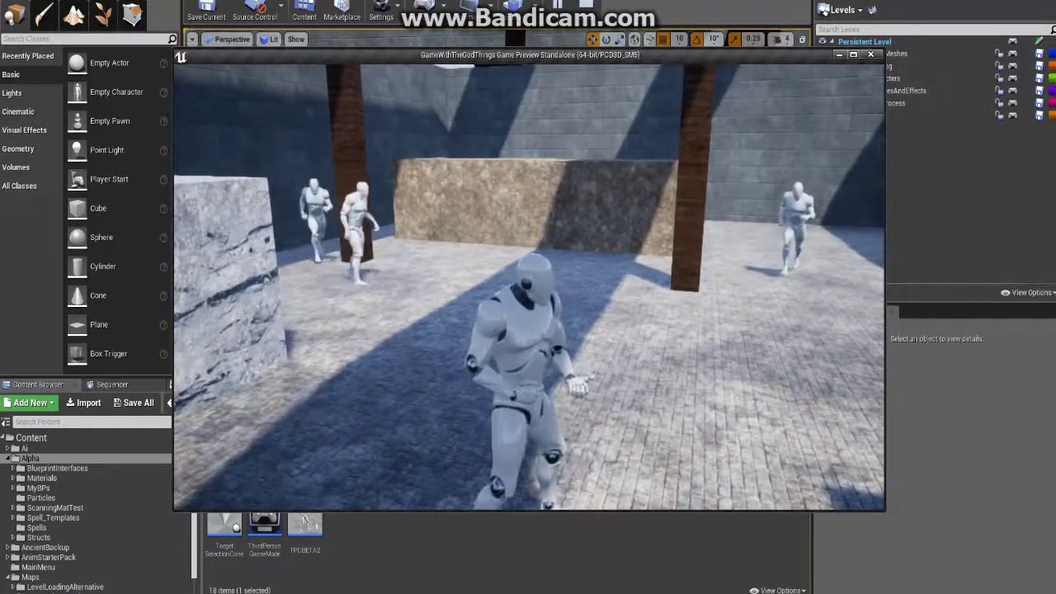
{"action": "key", "text": "w"}
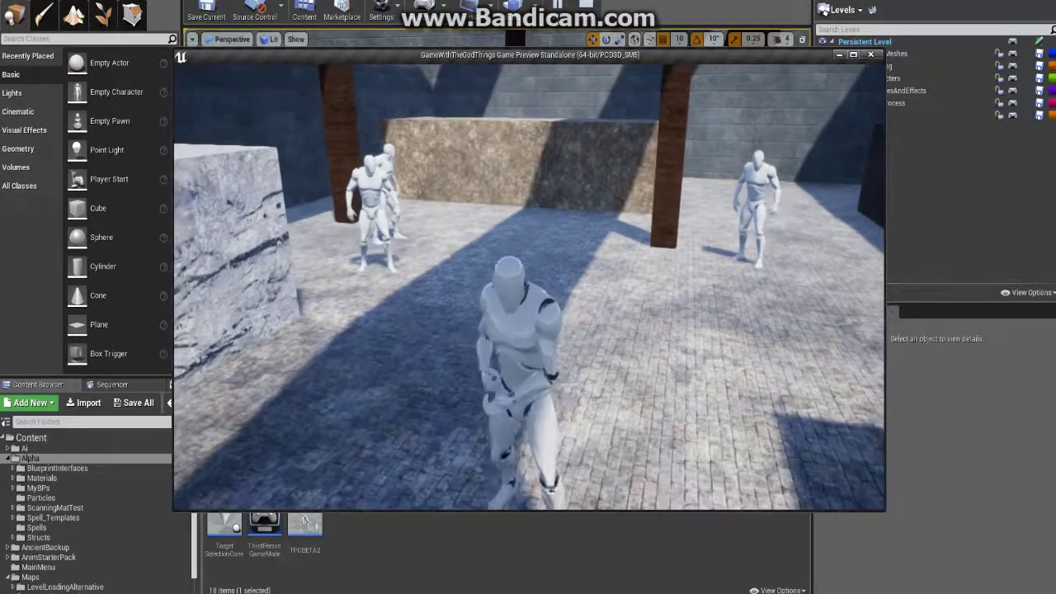
{"action": "key", "text": "w"}
{"action": "key", "text": "a"}
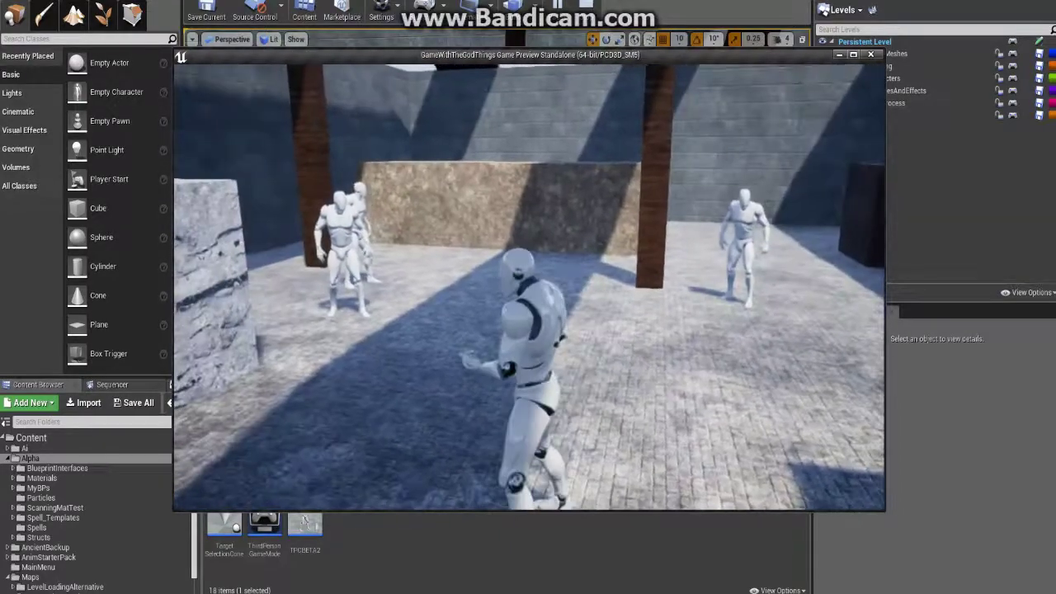
{"action": "key", "text": "Escape"}
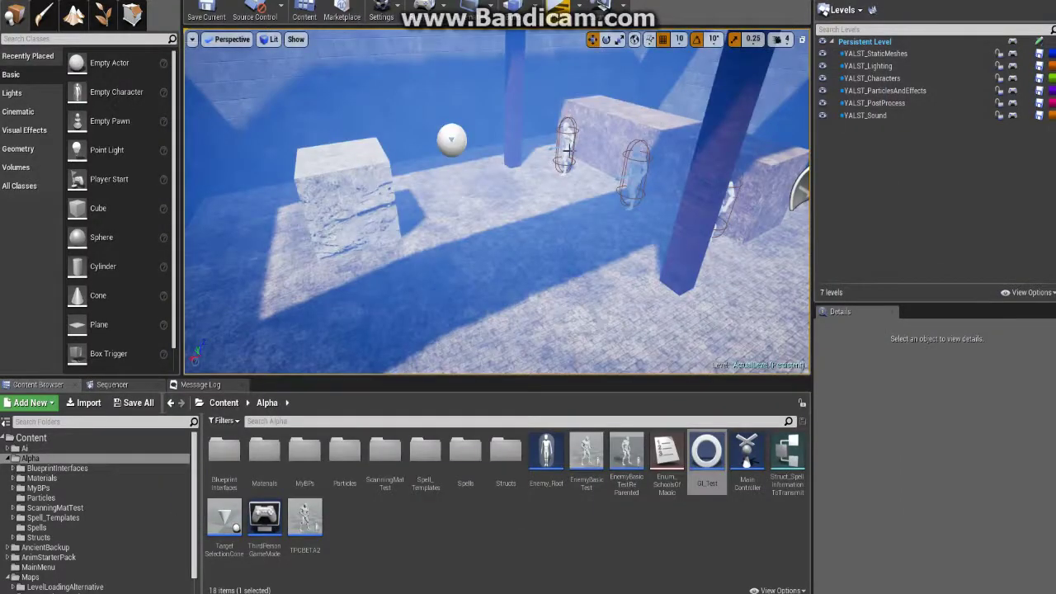
Highlight the persistent level together with all its YALST sublevels in the level list, and clear the selection.
{"action": "right_click_drag", "start_coordinate": [562, 193], "coordinate": [586, 135]}
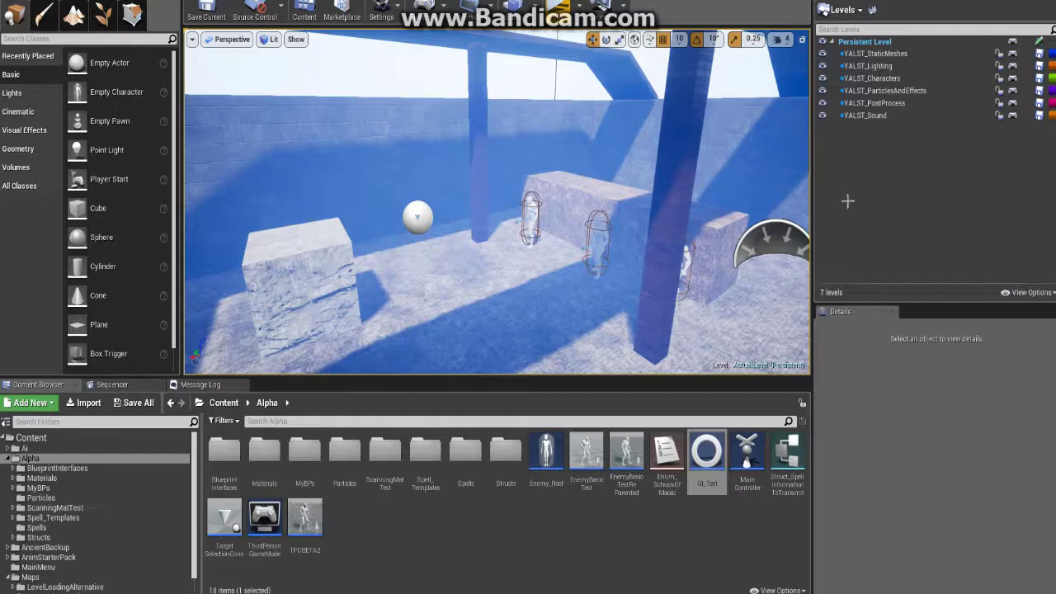
{"action": "left_click", "coordinate": [896, 43]}
{"action": "left_click", "coordinate": [881, 118], "text": "shift"}
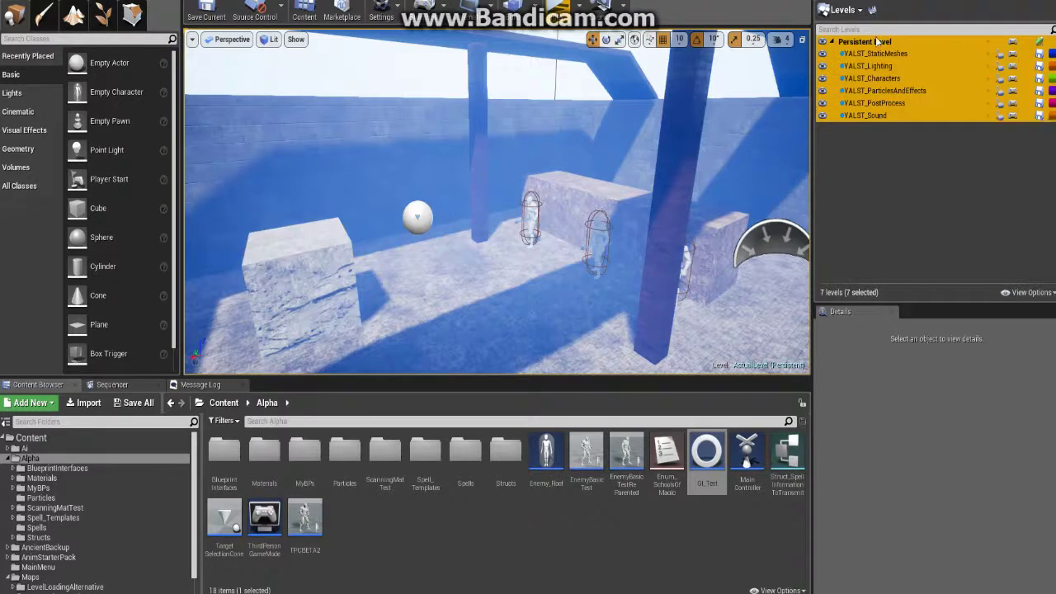
{"action": "left_click", "coordinate": [864, 144]}
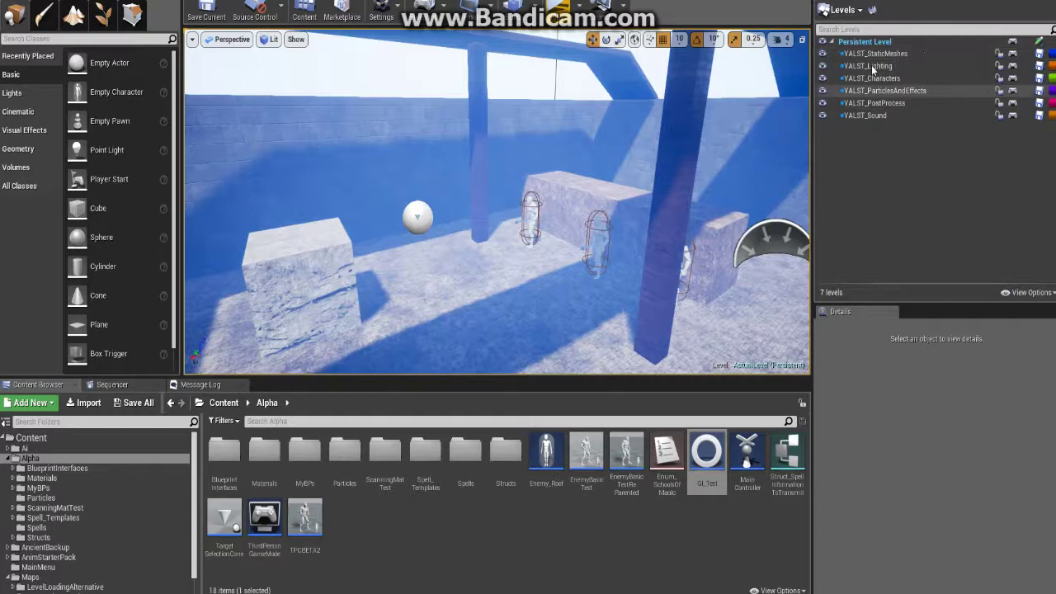
Toggle the visibility of the StaticMeshes, Lighting, Characters and PostProcess sublevels to check what each one contains.
{"action": "left_click", "coordinate": [822, 54]}
{"action": "left_click", "coordinate": [823, 54]}
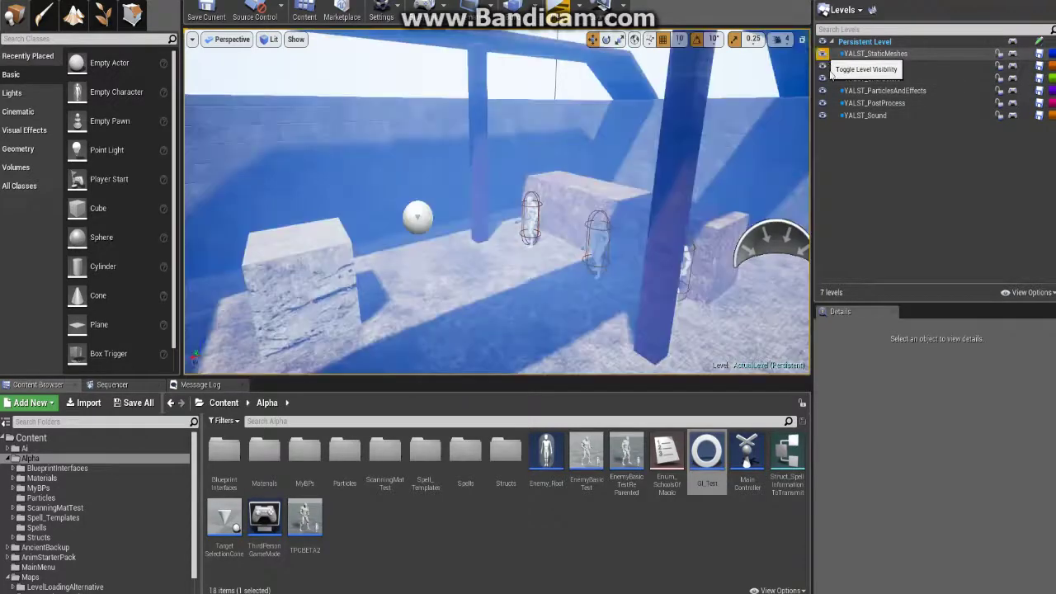
{"action": "left_click", "coordinate": [822, 66]}
{"action": "left_click", "coordinate": [822, 66]}
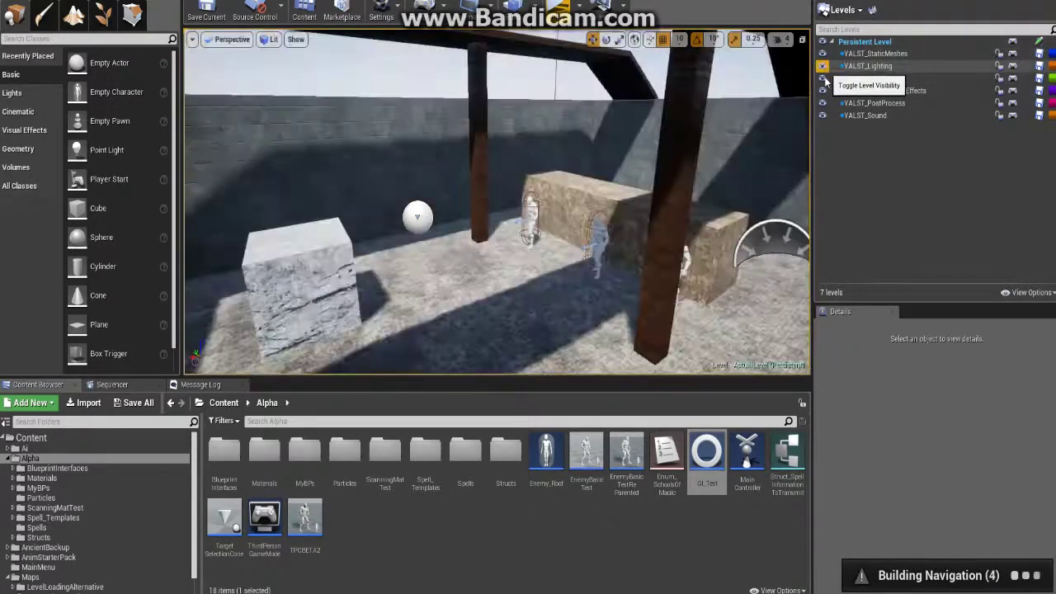
{"action": "left_click", "coordinate": [823, 78]}
{"action": "left_click", "coordinate": [822, 78]}
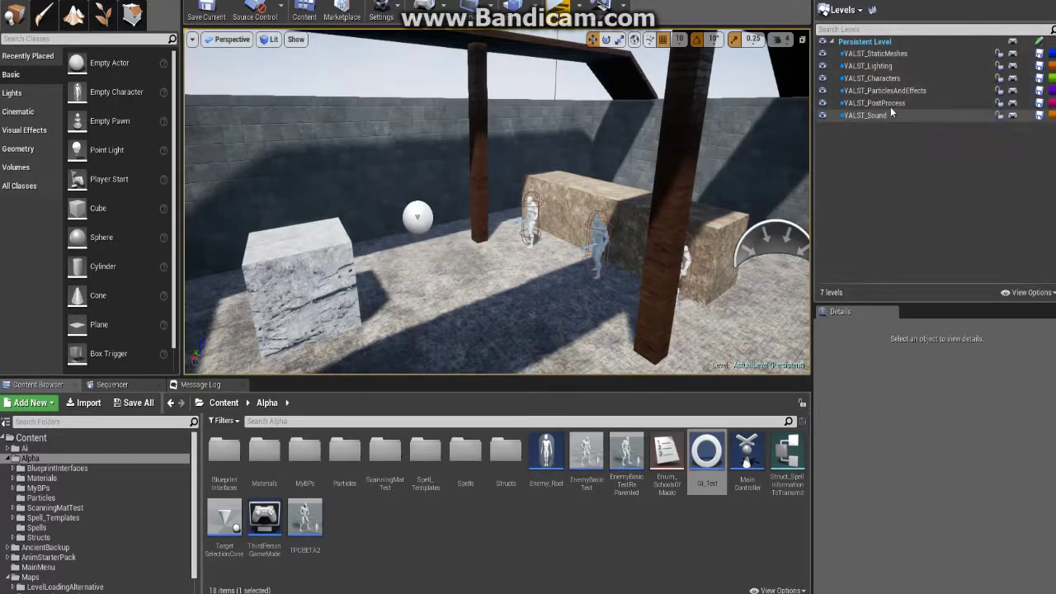
{"action": "left_click", "coordinate": [869, 103]}
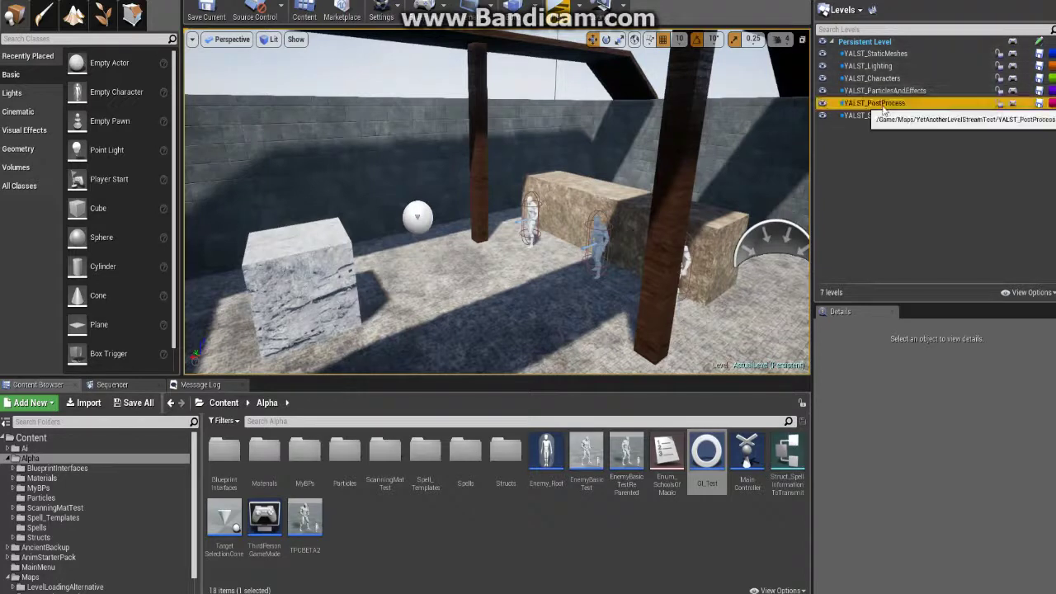
{"action": "left_click", "coordinate": [822, 104]}
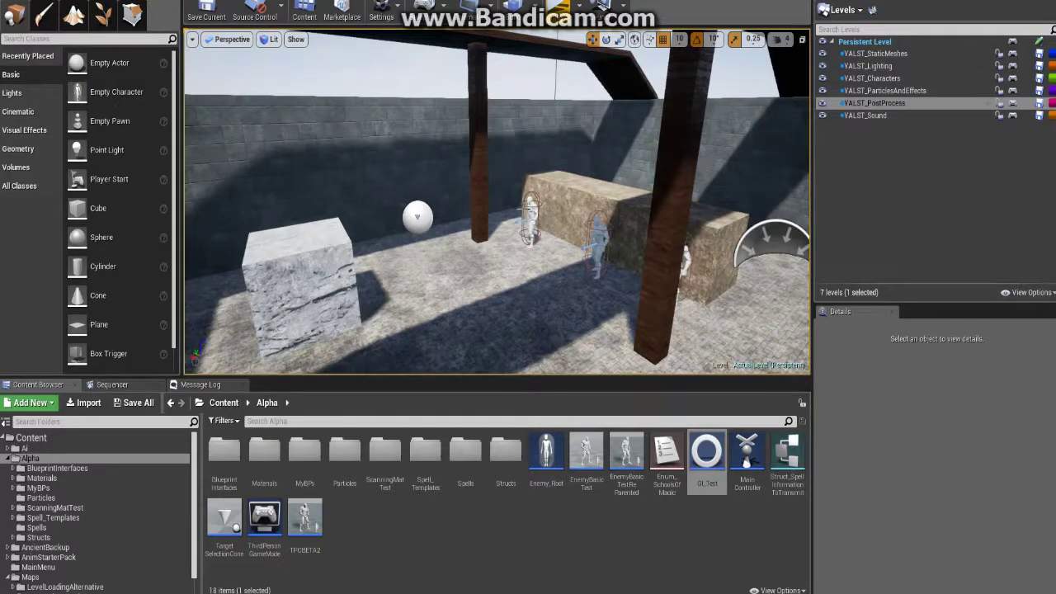
Select the GI_Test blueprint in the Alpha content folder to view its class details.
{"action": "right_click_drag", "start_coordinate": [536, 183], "coordinate": [565, 216]}
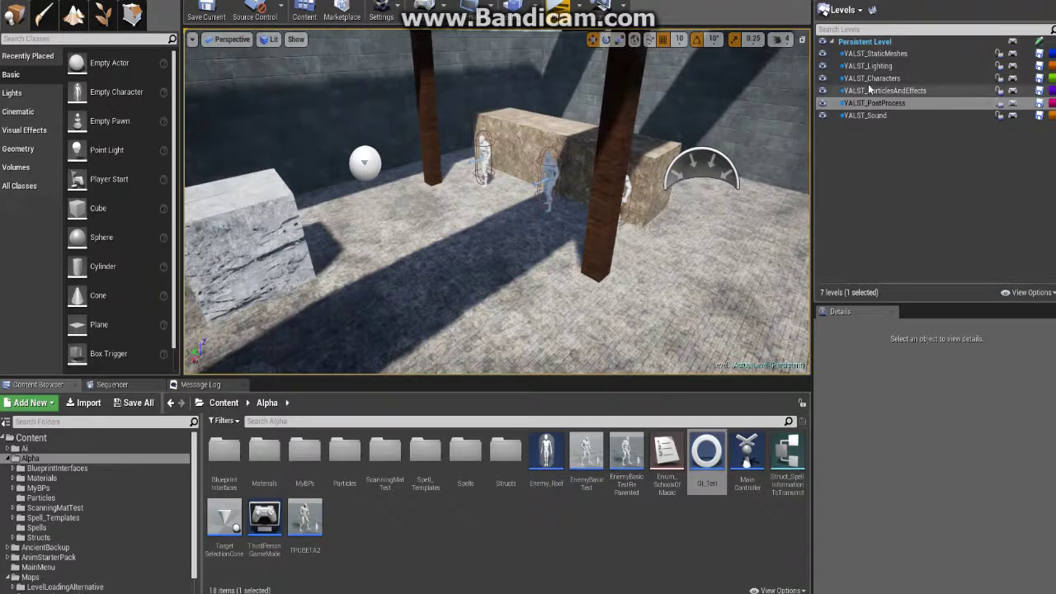
{"action": "left_click", "coordinate": [495, 533]}
{"action": "left_click", "coordinate": [708, 450]}
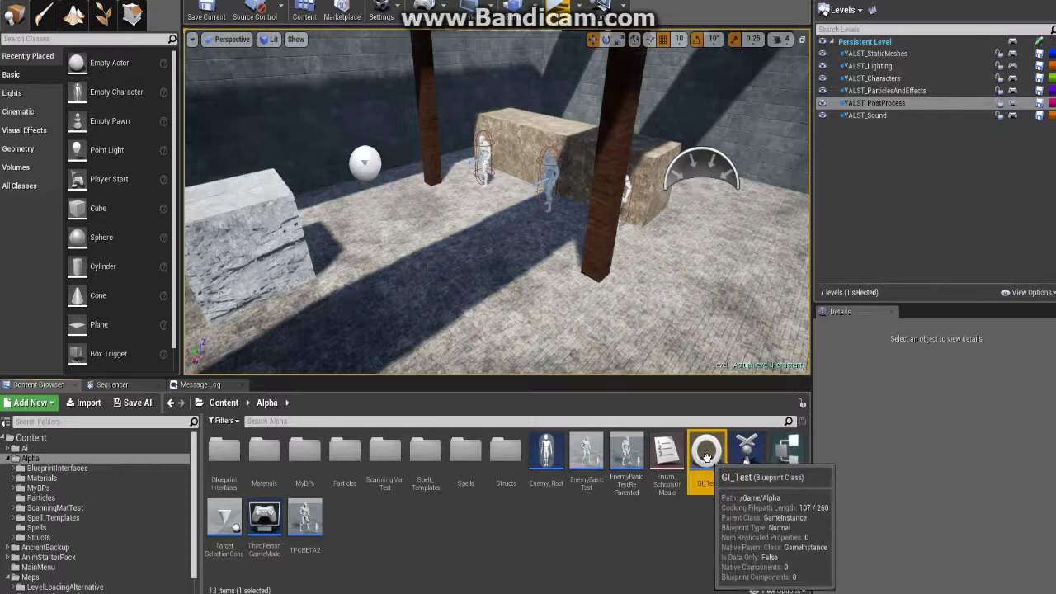
Search the parent classes for a new Blueprint Class for "game instance", and close the picker without creating anything.
{"action": "right_click", "coordinate": [463, 533]}
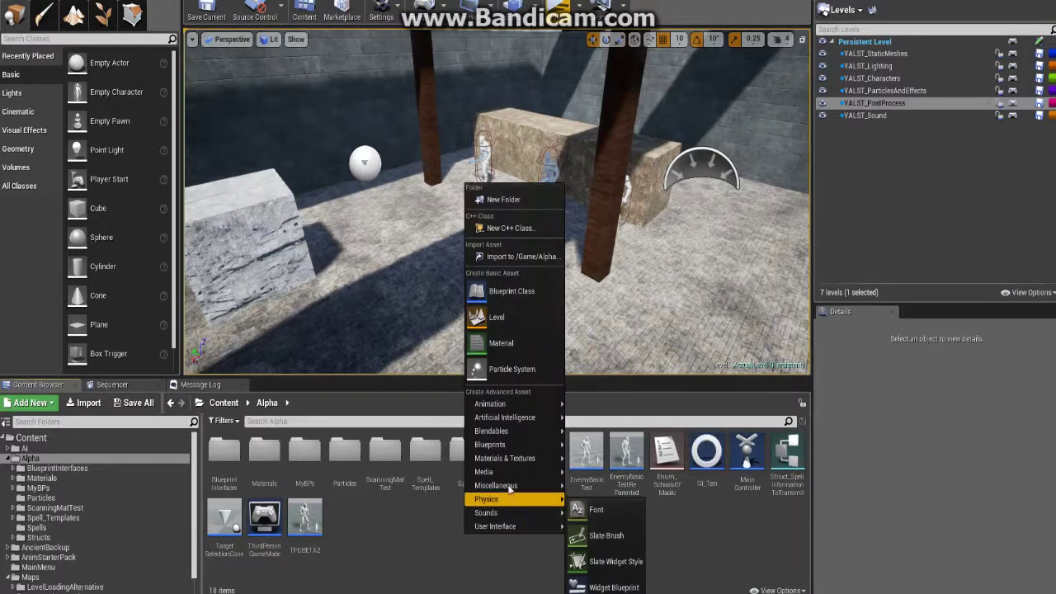
{"action": "left_click", "coordinate": [529, 293]}
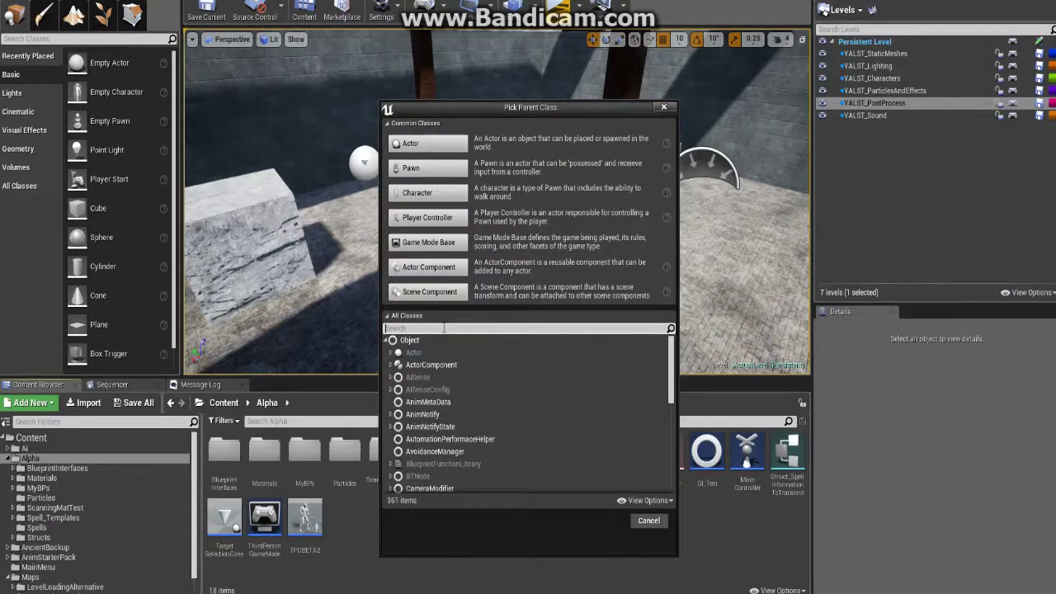
{"action": "left_click", "coordinate": [387, 318]}
{"action": "left_click", "coordinate": [386, 320]}
{"action": "left_click", "coordinate": [459, 328]}
{"action": "type", "text": "game instance"}
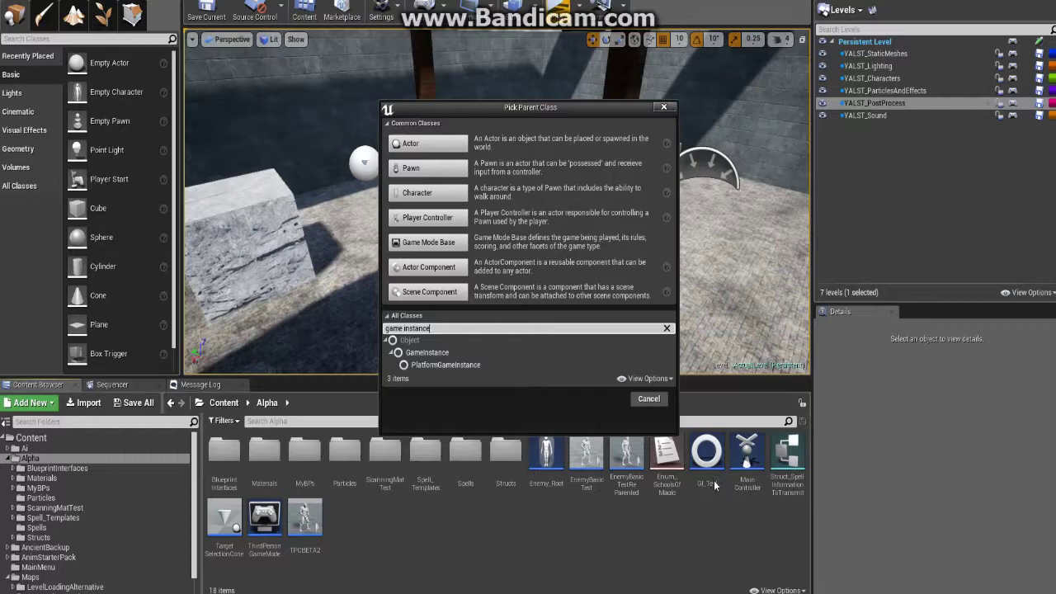
{"action": "left_click", "coordinate": [648, 399]}
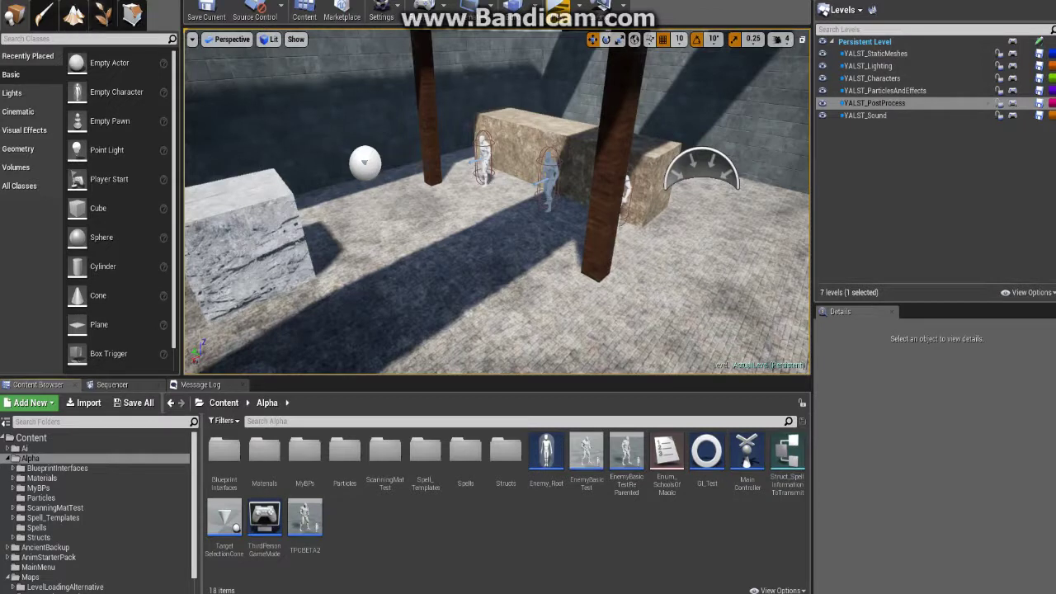
Review the available Game Instance Class options in the project's Maps & Modes settings without changing the assigned class.
{"action": "left_click", "coordinate": [29, 1]}
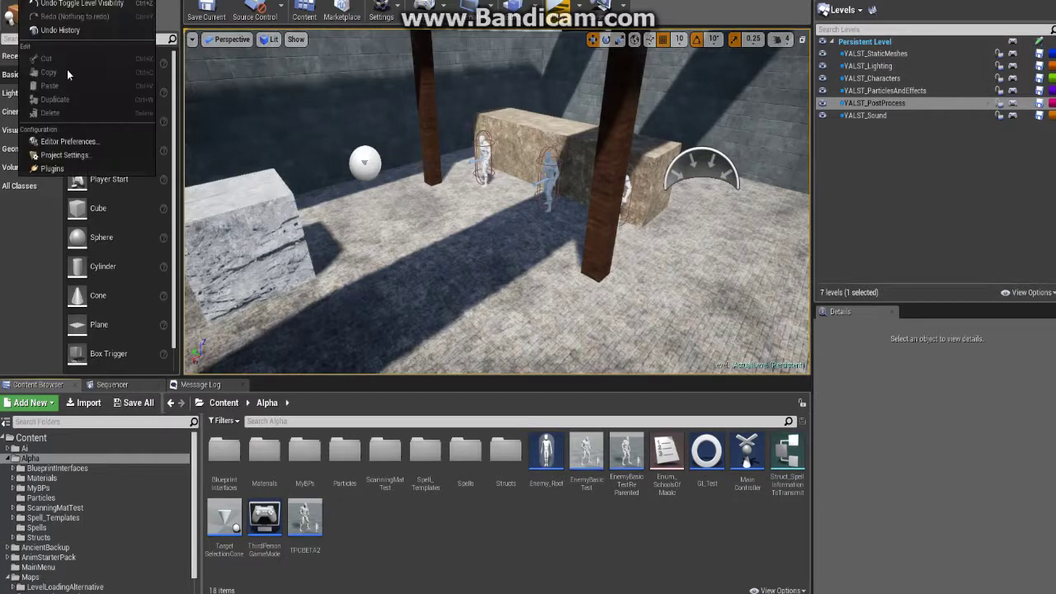
{"action": "left_click", "coordinate": [85, 154]}
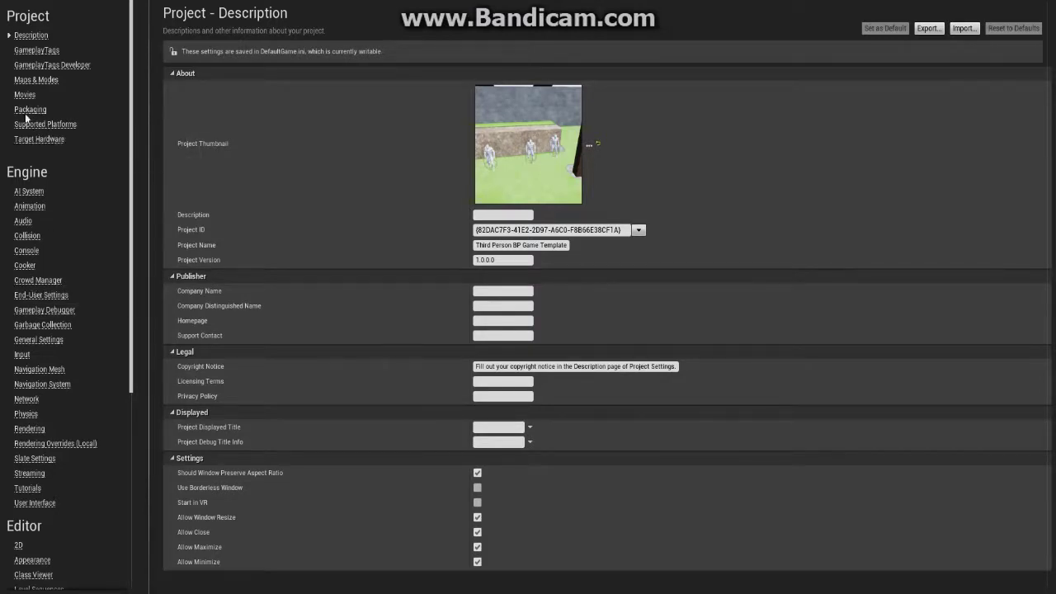
{"action": "left_click", "coordinate": [34, 81]}
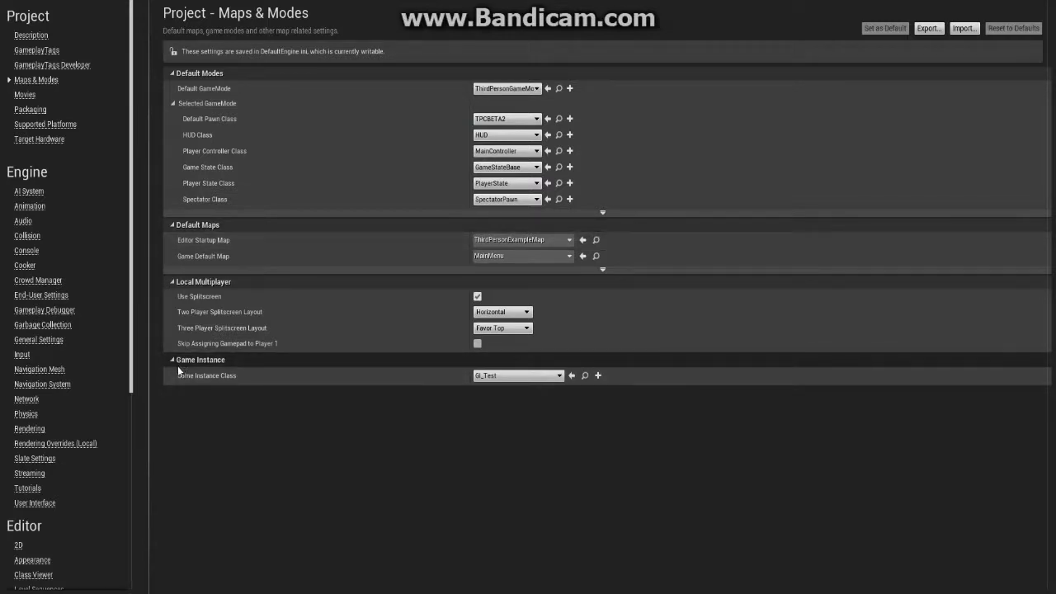
{"action": "left_click", "coordinate": [549, 379]}
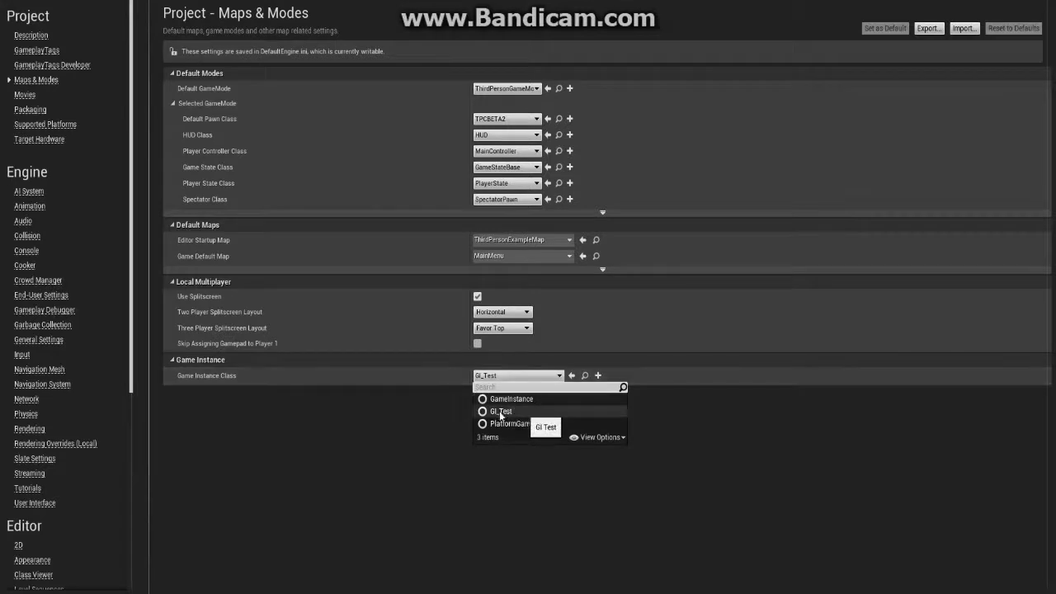
{"action": "left_click", "coordinate": [376, 423]}
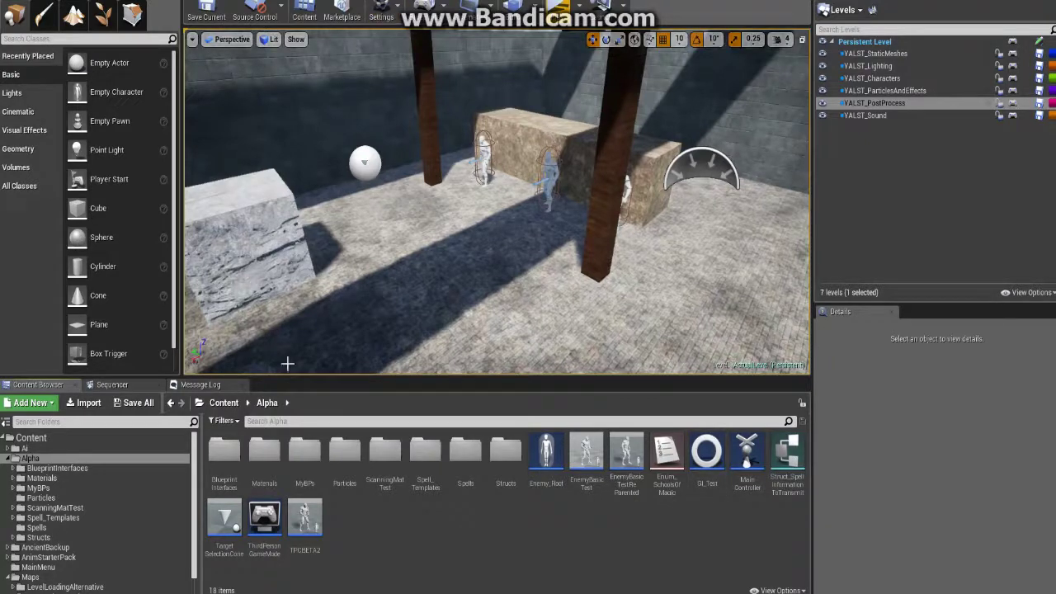
Open GI_Test's event graph and examine the TriggerLoadingScreen and TriggerLoadingScreenDestruction node chains.
{"action": "double_click", "coordinate": [707, 452]}
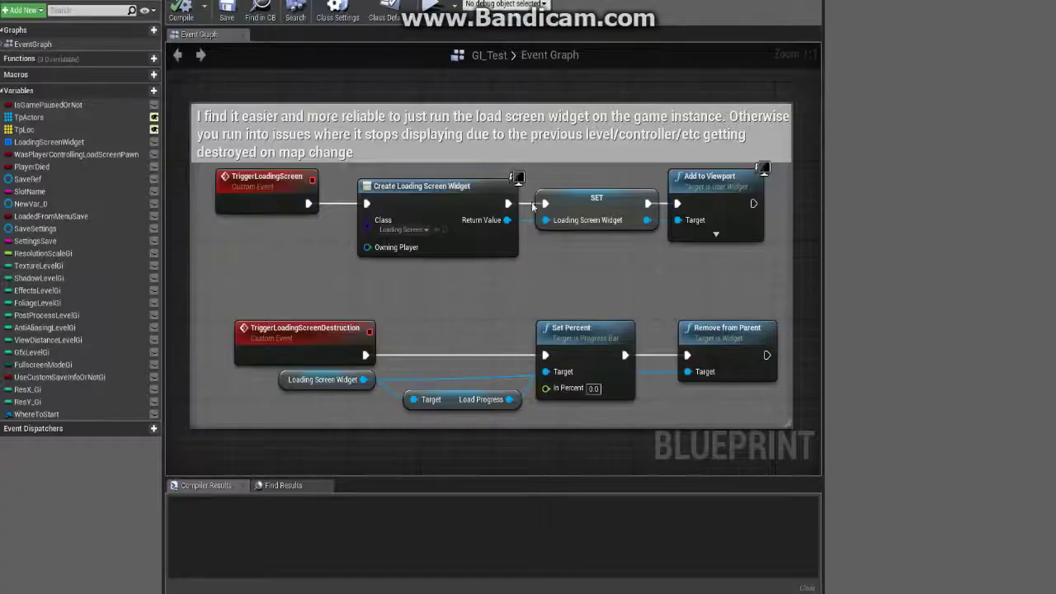
{"action": "scroll", "coordinate": [510, 243], "scroll_direction": "down", "scroll_amount": 1}
{"action": "mouse_move", "coordinate": [525, 285]}
{"action": "right_mouse_down"}
{"action": "mouse_move", "coordinate": [533, 264]}
{"action": "mouse_move", "coordinate": [521, 272]}
{"action": "right_mouse_up"}
{"action": "scroll", "coordinate": [533, 264], "scroll_direction": "up", "scroll_amount": 1}
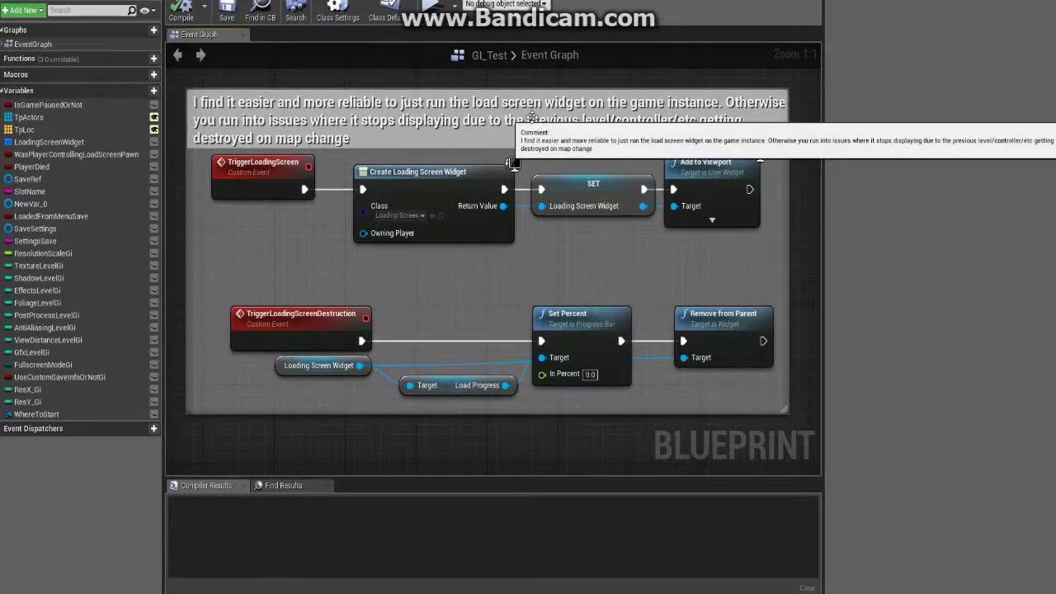
{"action": "left_click_drag", "start_coordinate": [761, 399], "coordinate": [209, 161]}
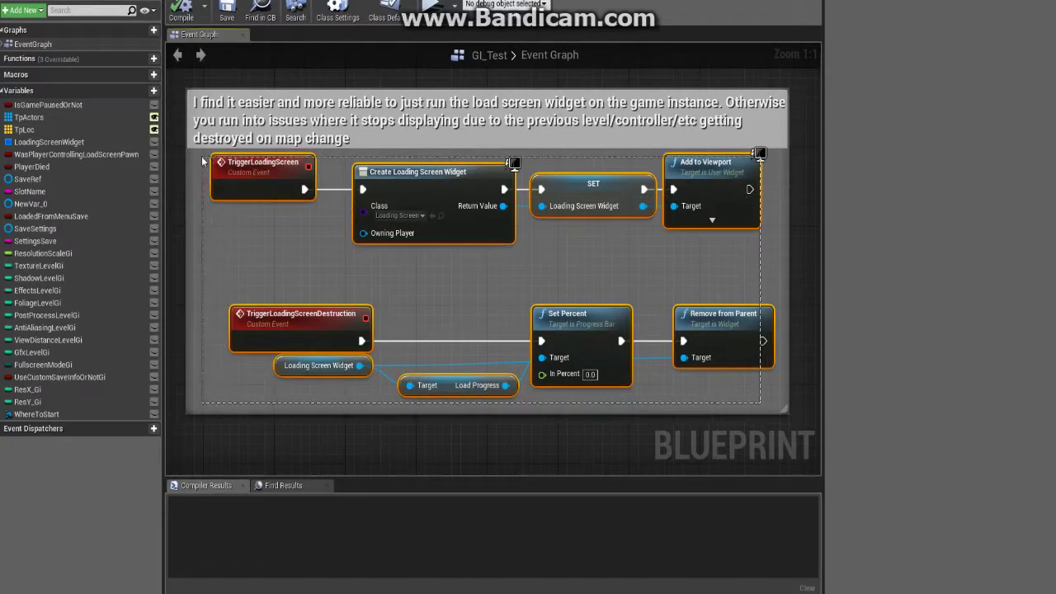
{"action": "left_click", "coordinate": [451, 180]}
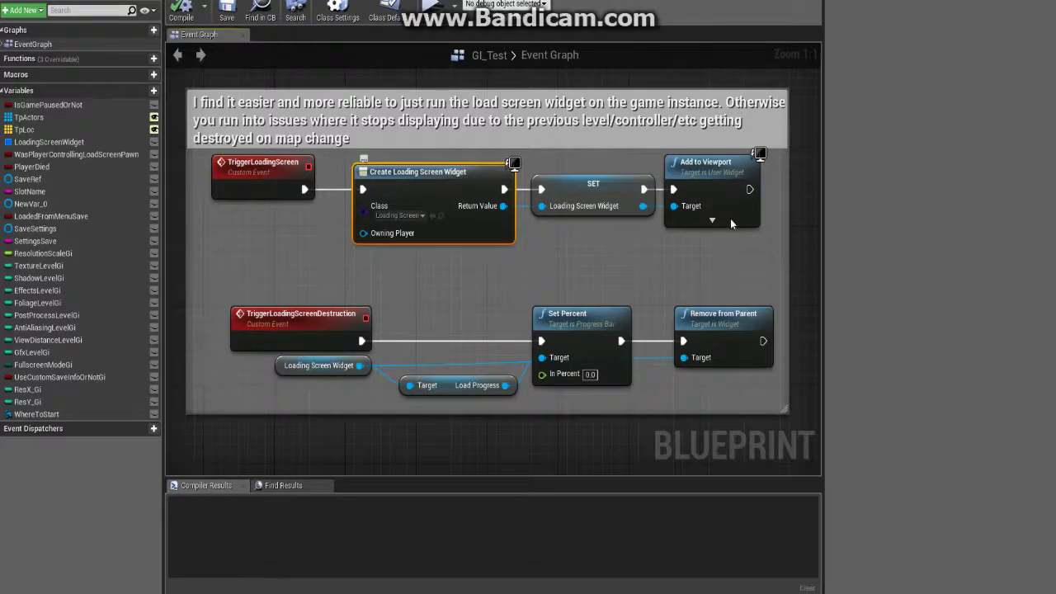
{"action": "left_click_drag", "start_coordinate": [775, 164], "coordinate": [204, 407]}
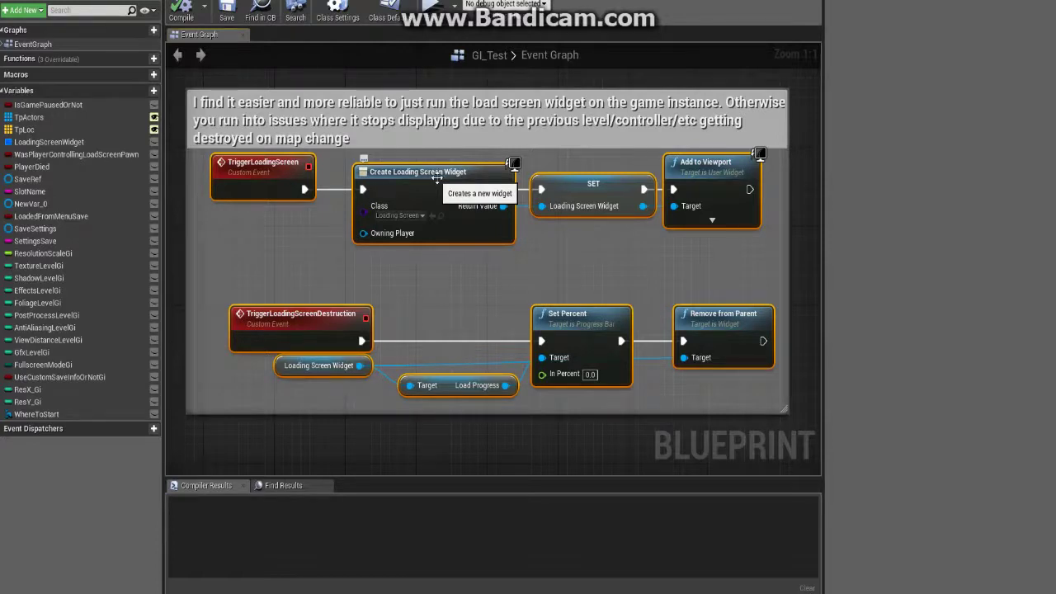
{"action": "left_click", "coordinate": [581, 245]}
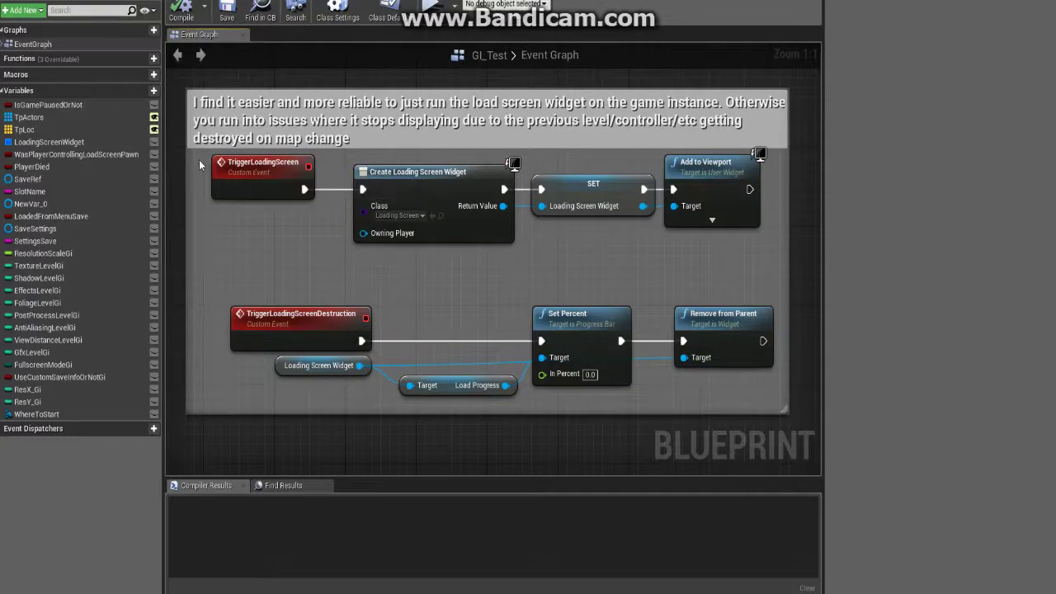
{"action": "left_click_drag", "start_coordinate": [199, 165], "coordinate": [782, 404]}
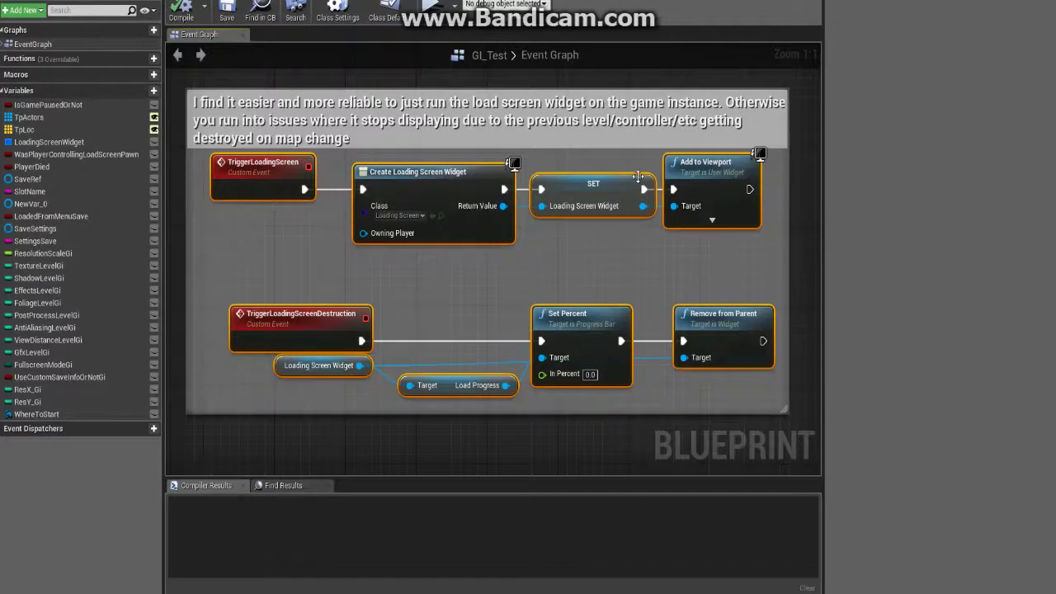
{"action": "left_click_drag", "start_coordinate": [731, 243], "coordinate": [307, 185]}
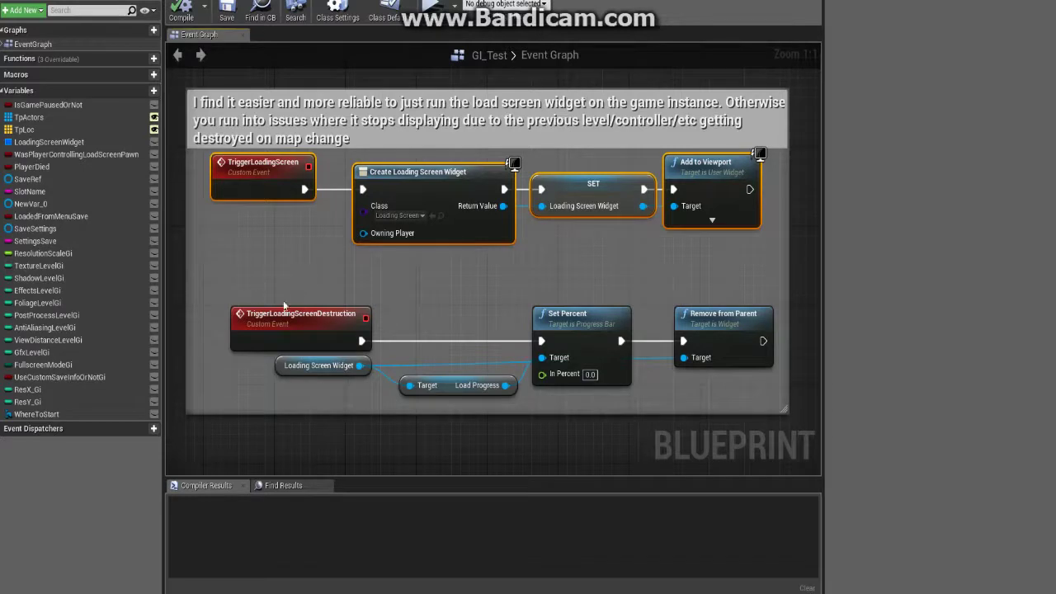
Delete the Set Percent, Load Progress and Loading Screen Widget nodes, link TriggerLoadingScreenDestruction directly to Remove from Parent, and compile.
{"action": "left_click", "coordinate": [351, 282]}
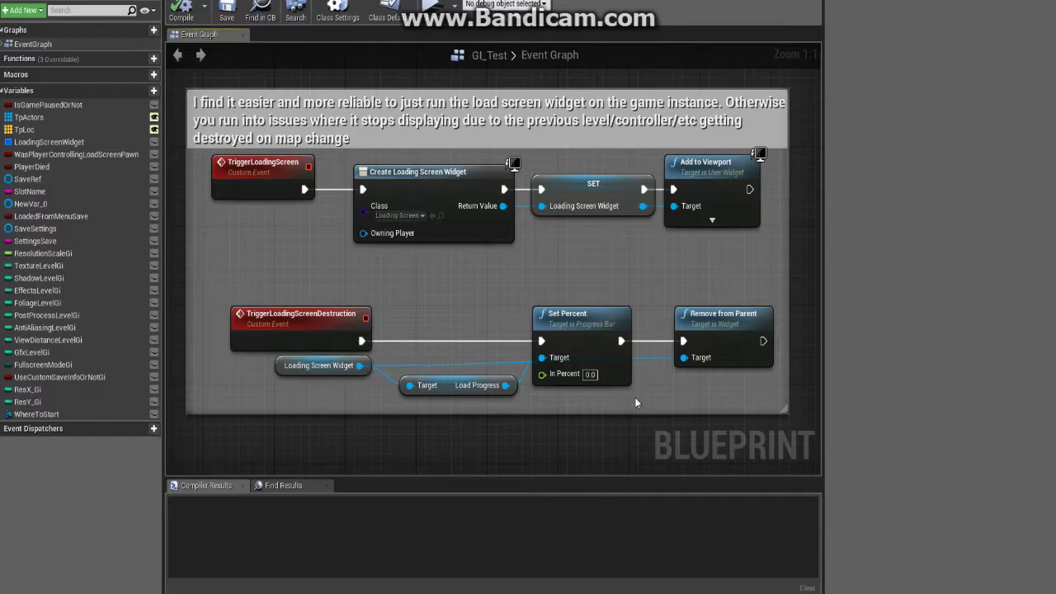
{"action": "left_click_drag", "start_coordinate": [636, 399], "coordinate": [333, 360]}
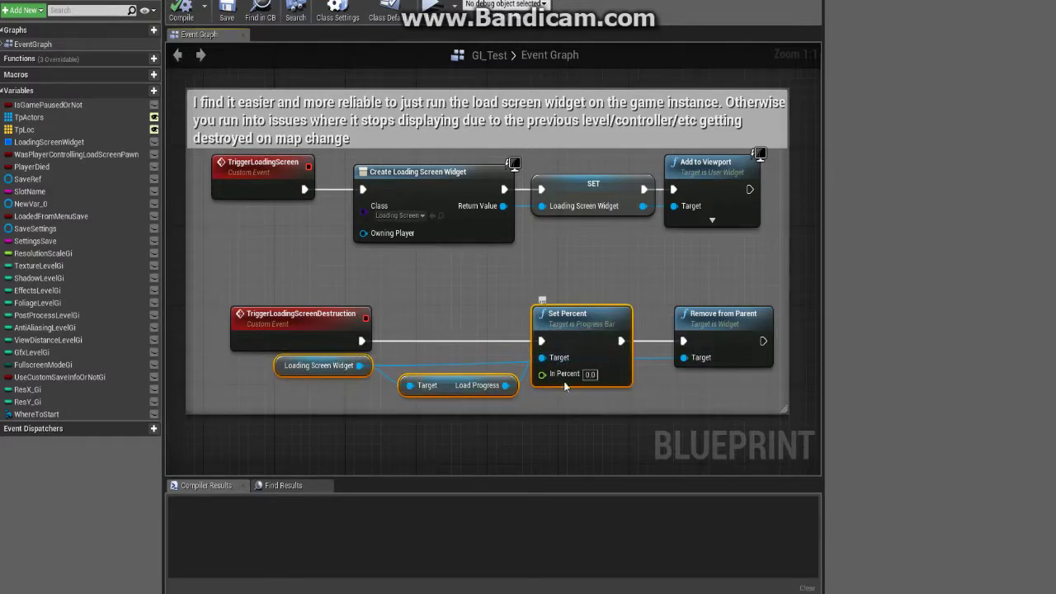
{"action": "key", "text": "Delete"}
{"action": "left_click_drag", "start_coordinate": [361, 340], "coordinate": [441, 330]}
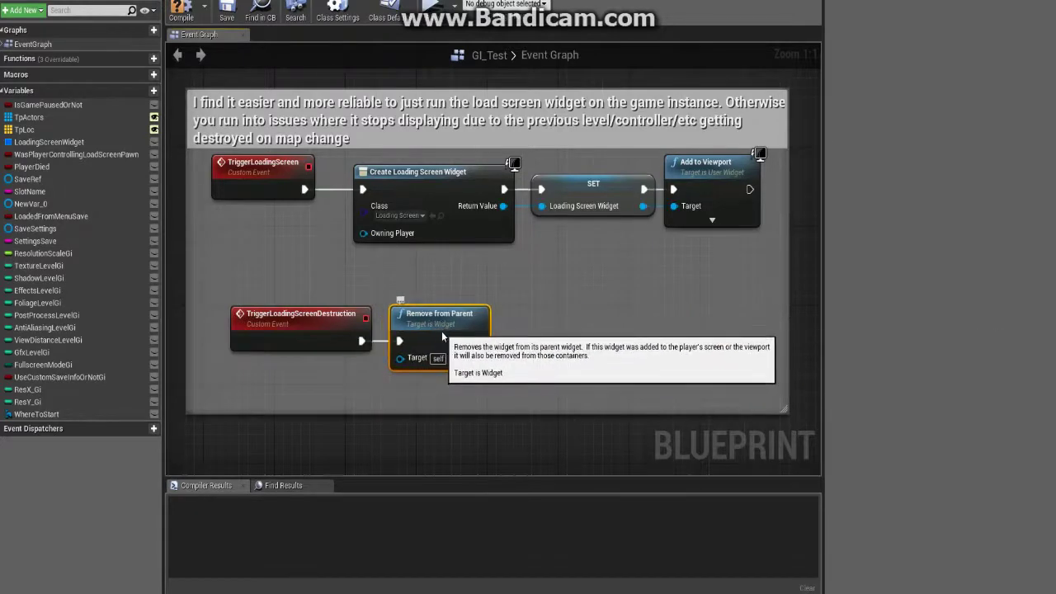
{"action": "left_click", "coordinate": [553, 282]}
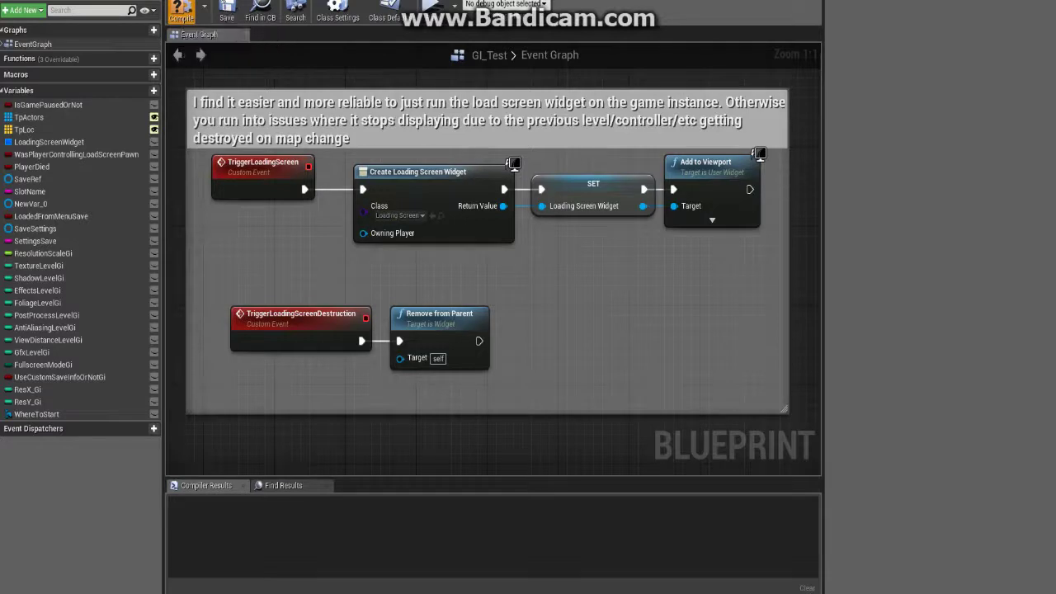
{"action": "left_click", "coordinate": [181, 9]}
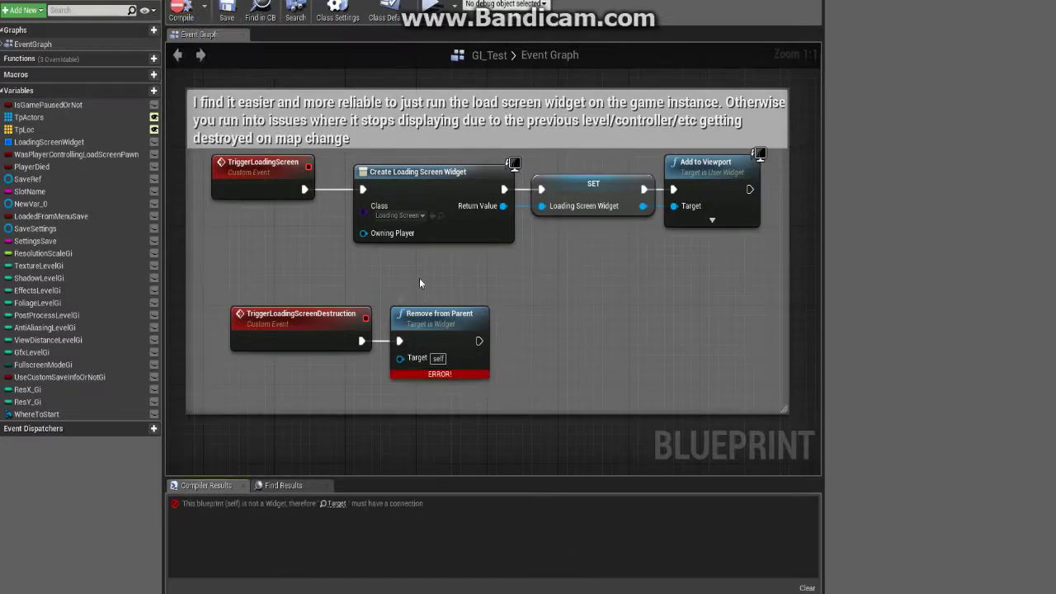
Connect a LoadingScreenWidget getter to the Remove from Parent node's Target, then compile and save GI_Test.
{"action": "left_click_drag", "start_coordinate": [449, 354], "coordinate": [528, 354]}
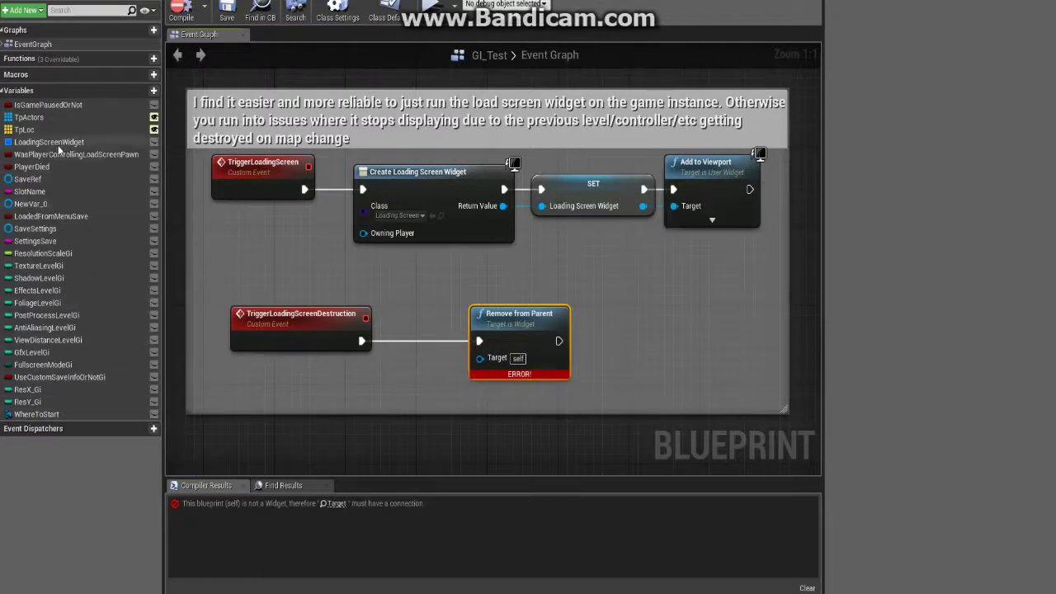
{"action": "left_click_drag", "start_coordinate": [56, 144], "coordinate": [422, 370]}
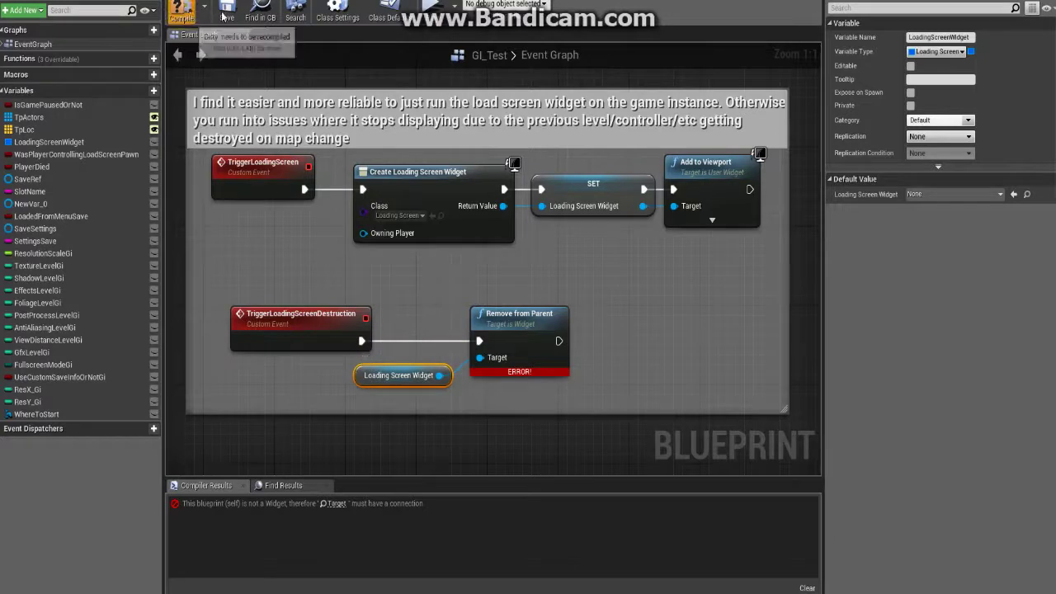
{"action": "left_click", "coordinate": [182, 10]}
{"action": "left_click", "coordinate": [228, 13]}
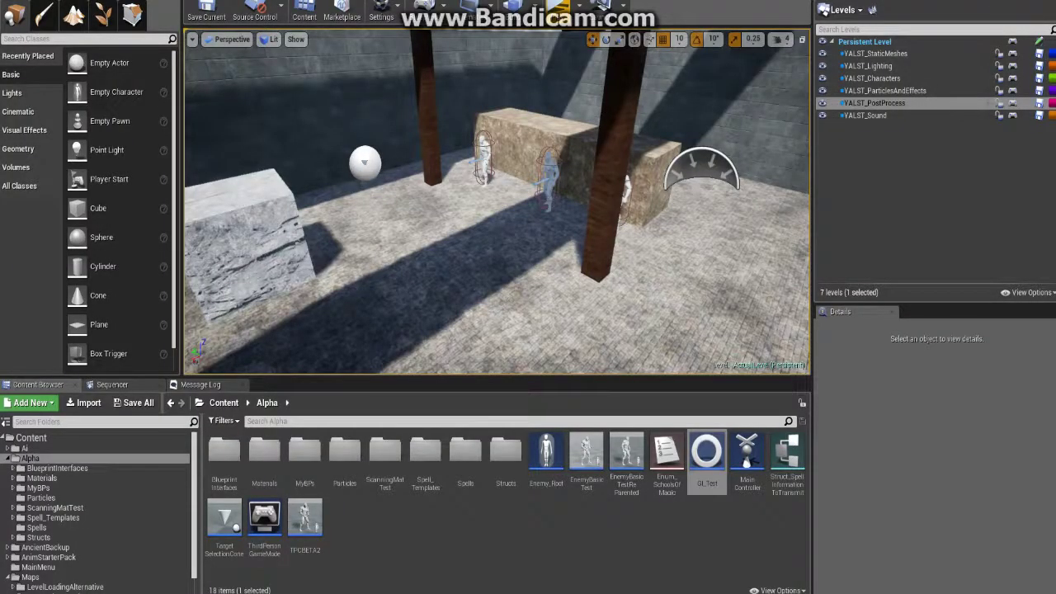
Open the LoadingScreen widget blueprint from the Maps/LevelLoadingAlternative content folder.
{"action": "left_click", "coordinate": [407, 528]}
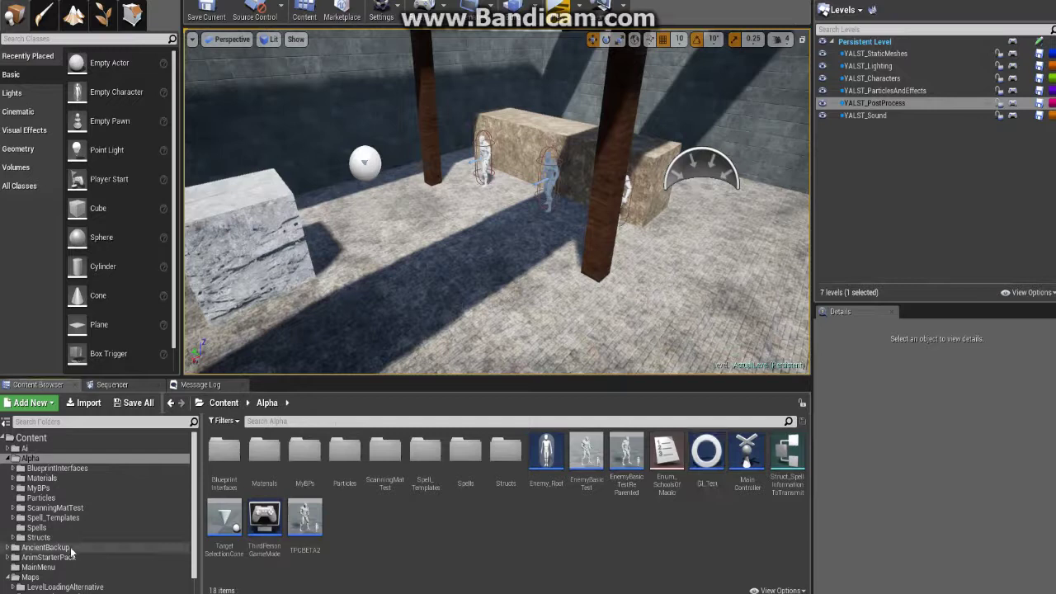
{"action": "scroll", "coordinate": [66, 545], "scroll_direction": "down", "scroll_amount": 1}
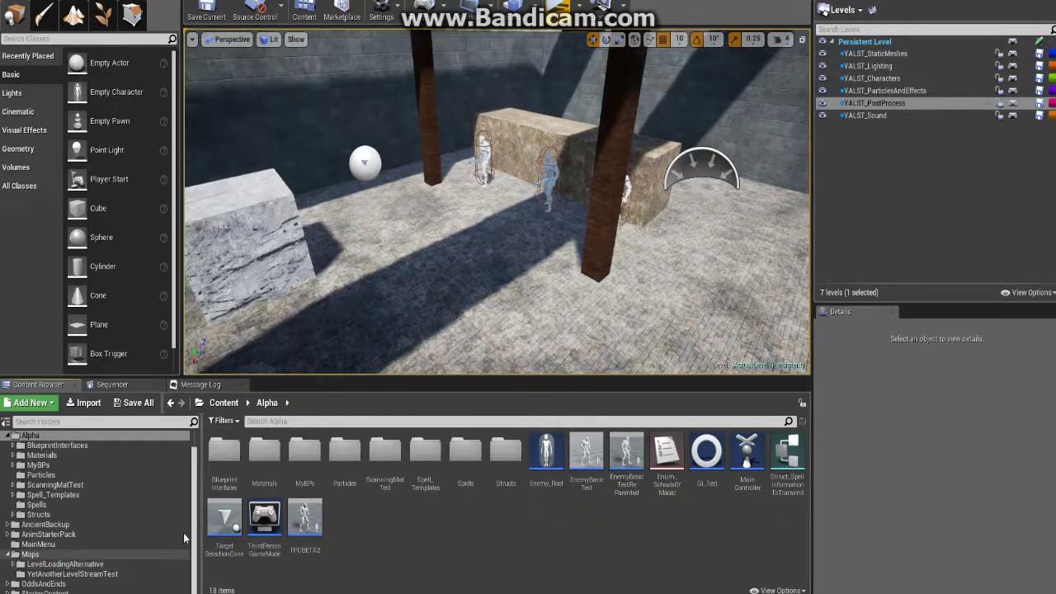
{"action": "left_click", "coordinate": [79, 562]}
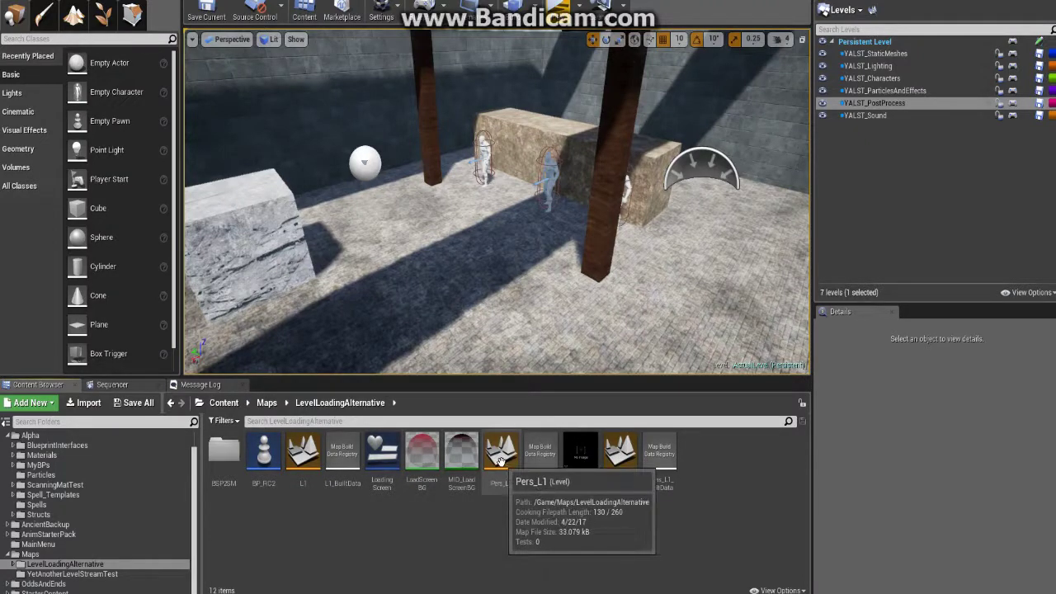
{"action": "right_click_drag", "start_coordinate": [496, 201], "coordinate": [547, 189]}
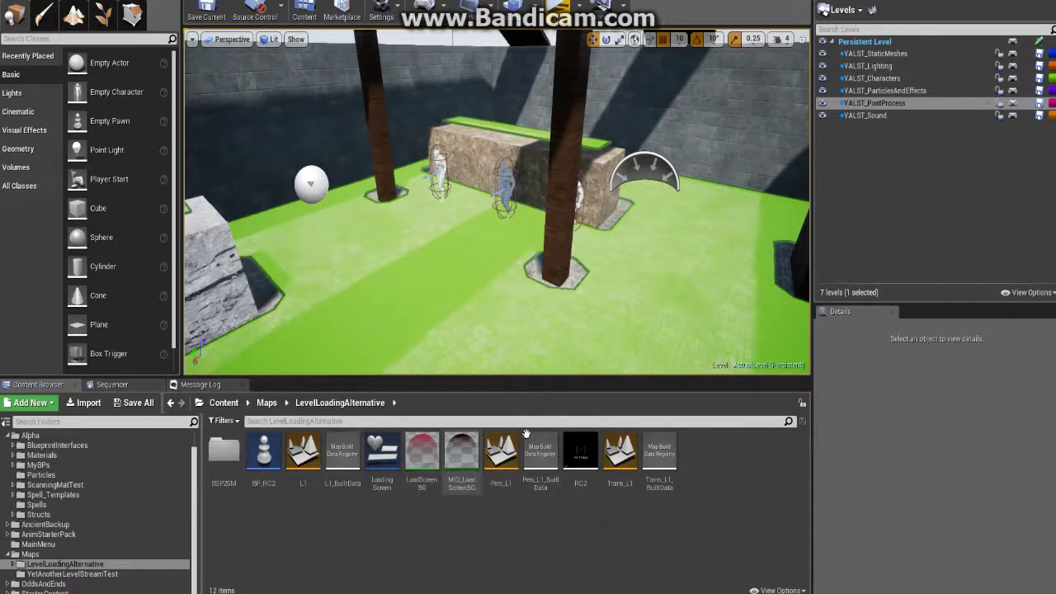
{"action": "right_click_drag", "start_coordinate": [535, 301], "coordinate": [557, 293]}
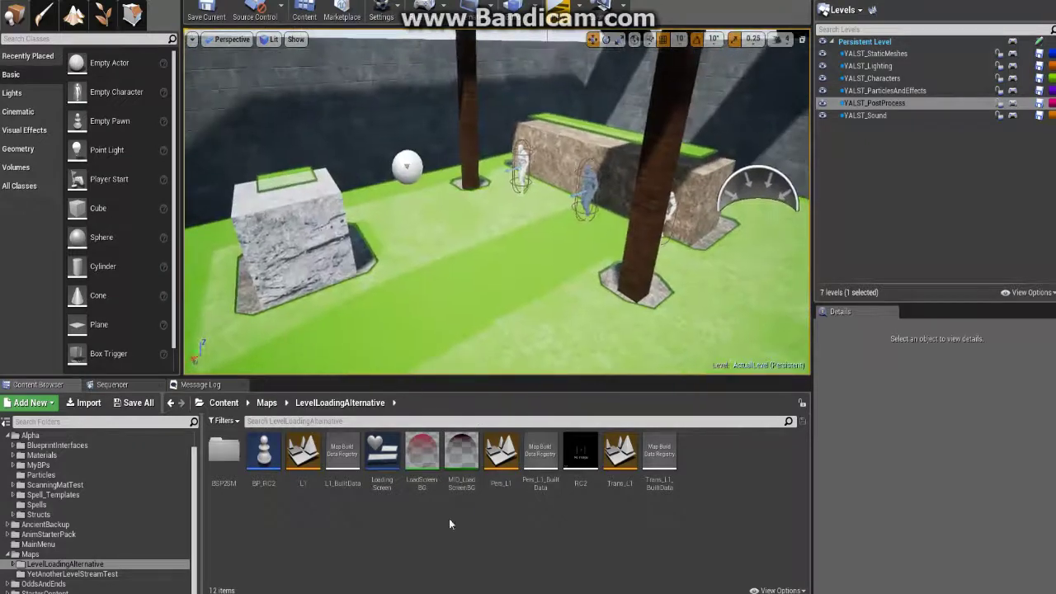
{"action": "left_click", "coordinate": [388, 456]}
{"action": "double_click", "coordinate": [388, 456]}
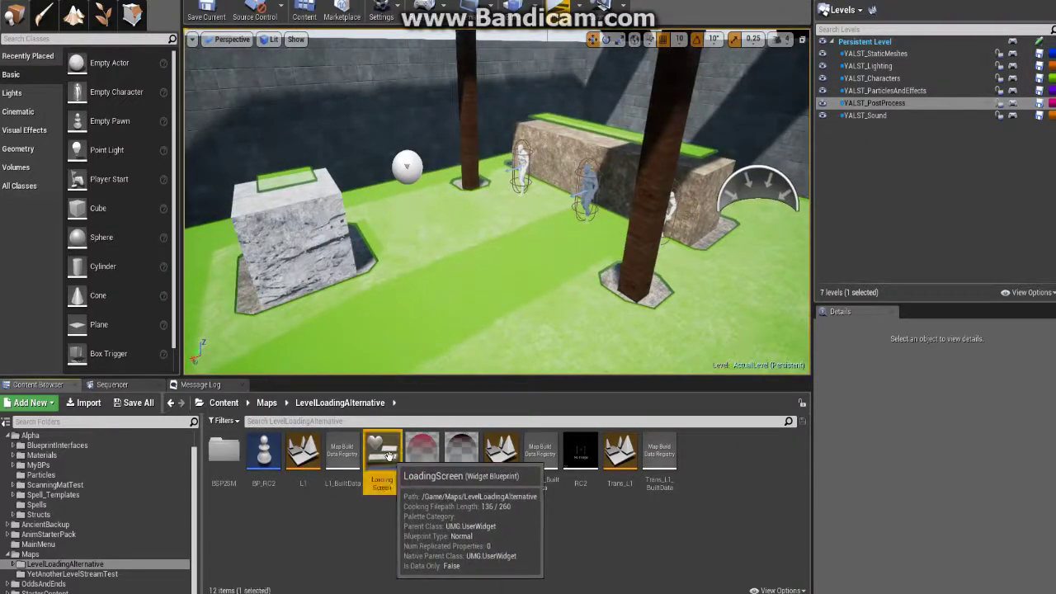
Select the LoadProgress bar in the widget layout and examine its name and Is Variable setting.
{"action": "right_click_drag", "start_coordinate": [437, 197], "coordinate": [483, 204]}
{"action": "scroll", "coordinate": [447, 238], "scroll_direction": "up", "scroll_amount": 1}
{"action": "scroll", "coordinate": [448, 237], "scroll_direction": "down", "scroll_amount": 1}
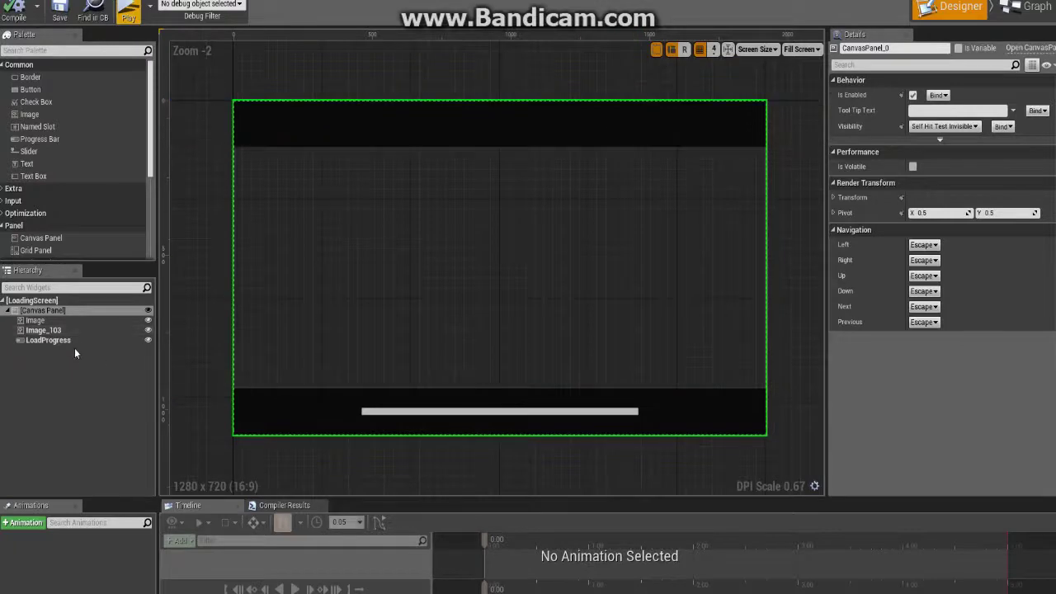
{"action": "left_click", "coordinate": [525, 411]}
{"action": "scroll", "coordinate": [607, 475], "scroll_direction": "up", "scroll_amount": 1}
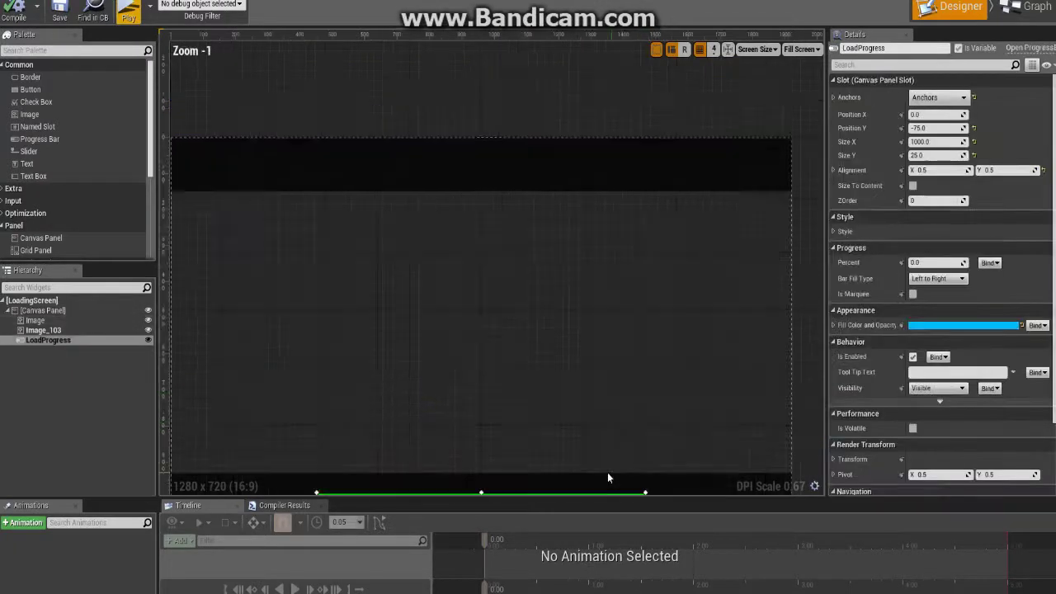
{"action": "scroll", "coordinate": [578, 231], "scroll_direction": "up", "scroll_amount": 1}
{"action": "scroll", "coordinate": [513, 330], "scroll_direction": "up", "scroll_amount": 1}
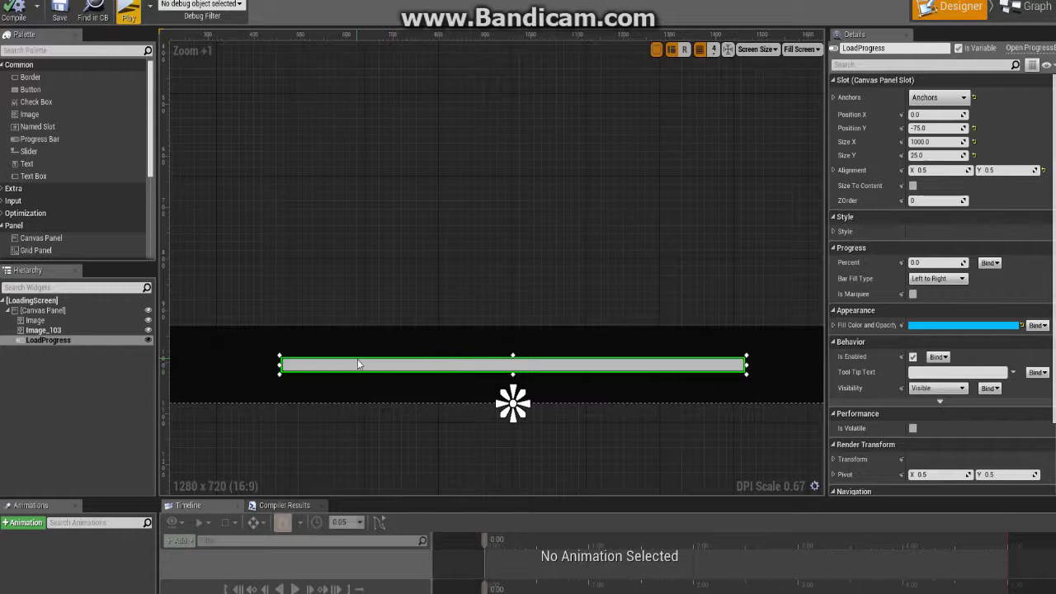
{"action": "left_click", "coordinate": [957, 47]}
{"action": "left_click", "coordinate": [899, 49]}
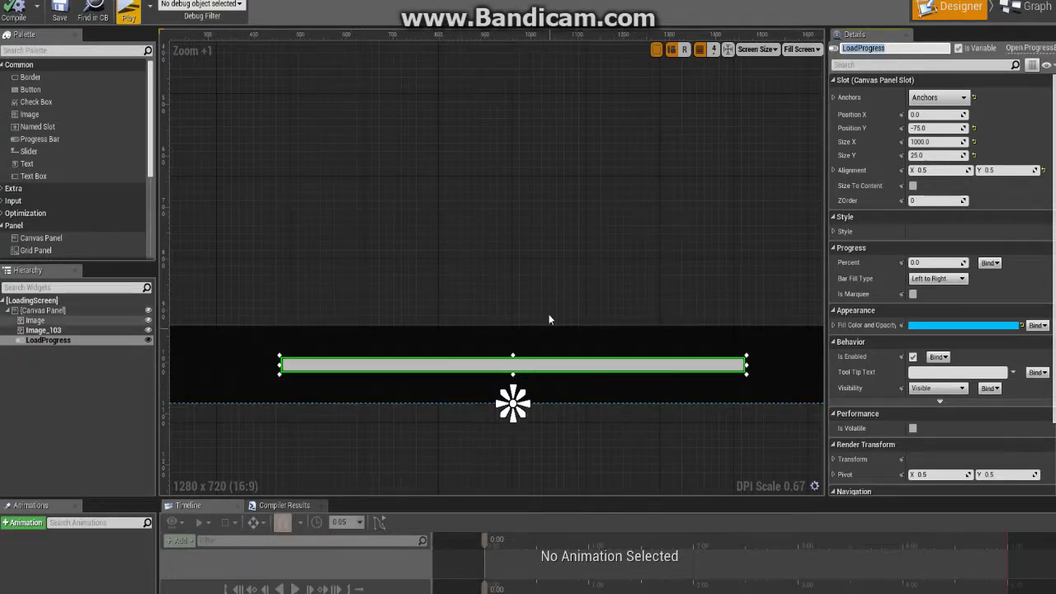
{"action": "right_click_drag", "start_coordinate": [612, 269], "coordinate": [579, 268]}
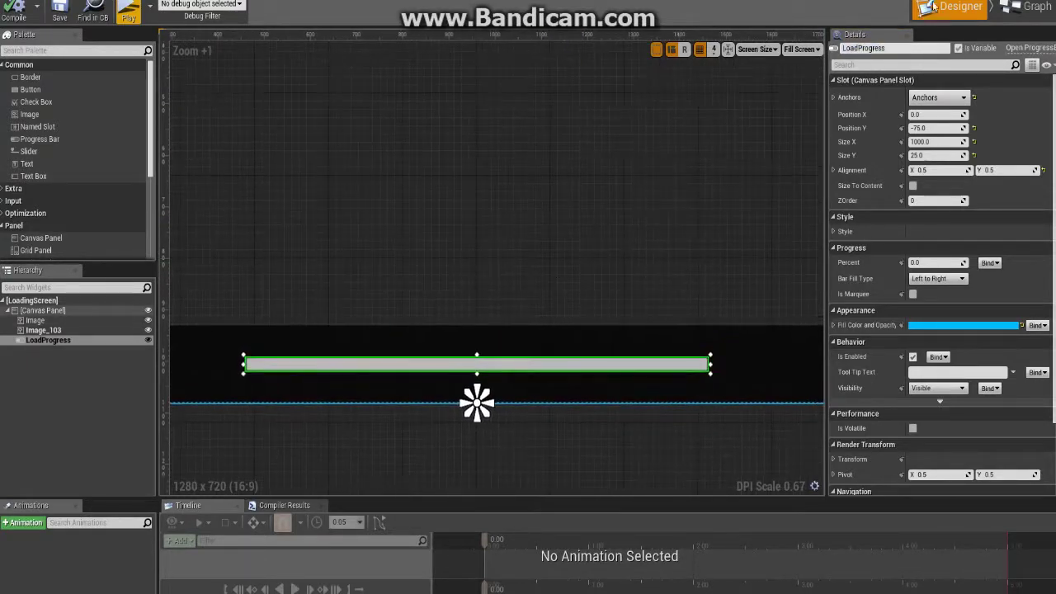
Delete the disabled Event Construct and Event Tick nodes from the LoadingScreen widget's event graph and compile.
{"action": "left_click", "coordinate": [1027, 7]}
{"action": "left_click_drag", "start_coordinate": [682, 440], "coordinate": [520, 231]}
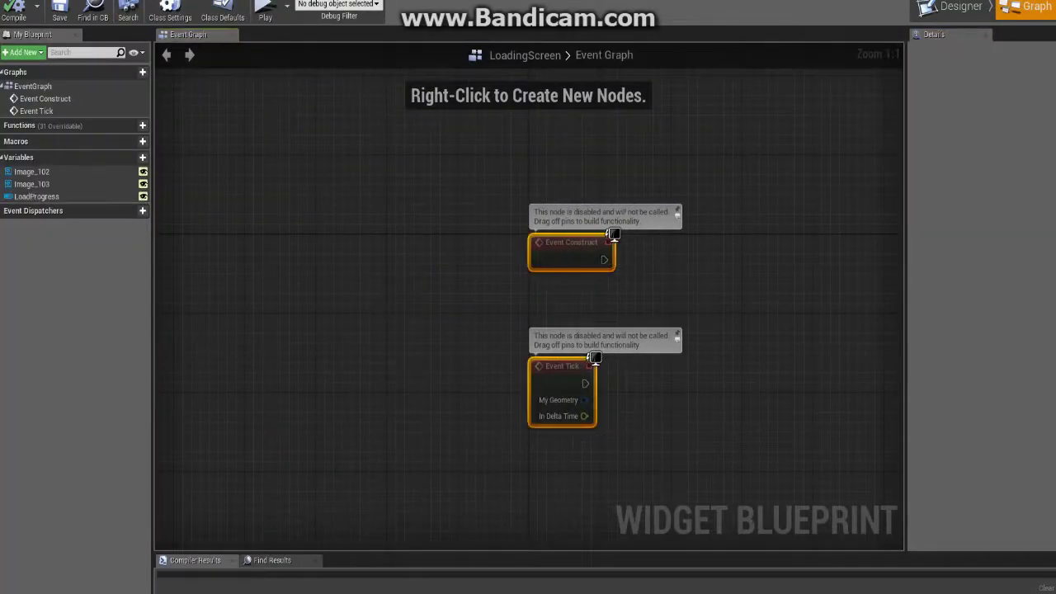
{"action": "key", "text": "Delete"}
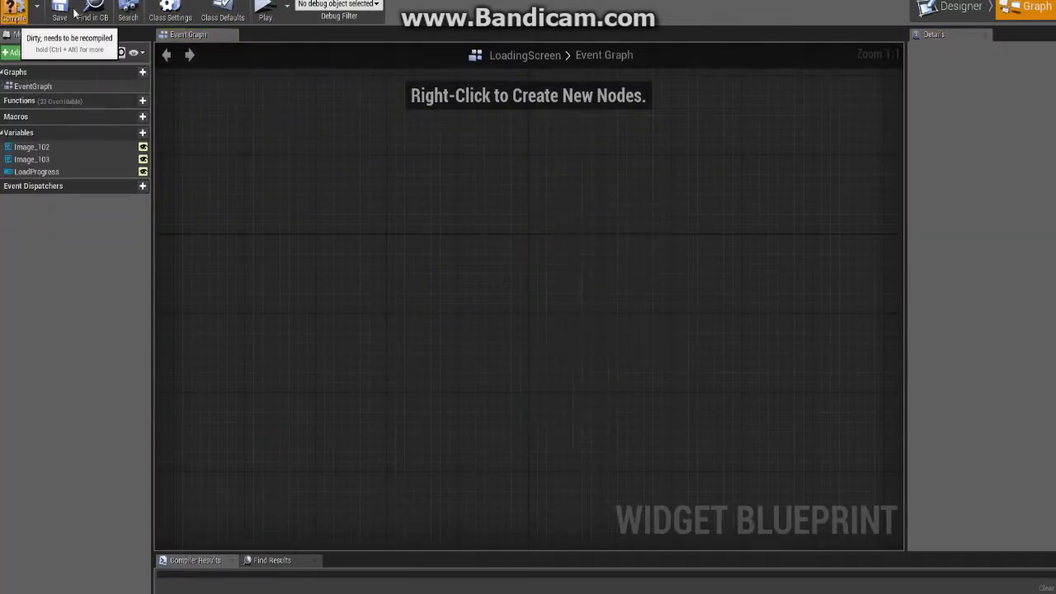
{"action": "left_click", "coordinate": [14, 9]}
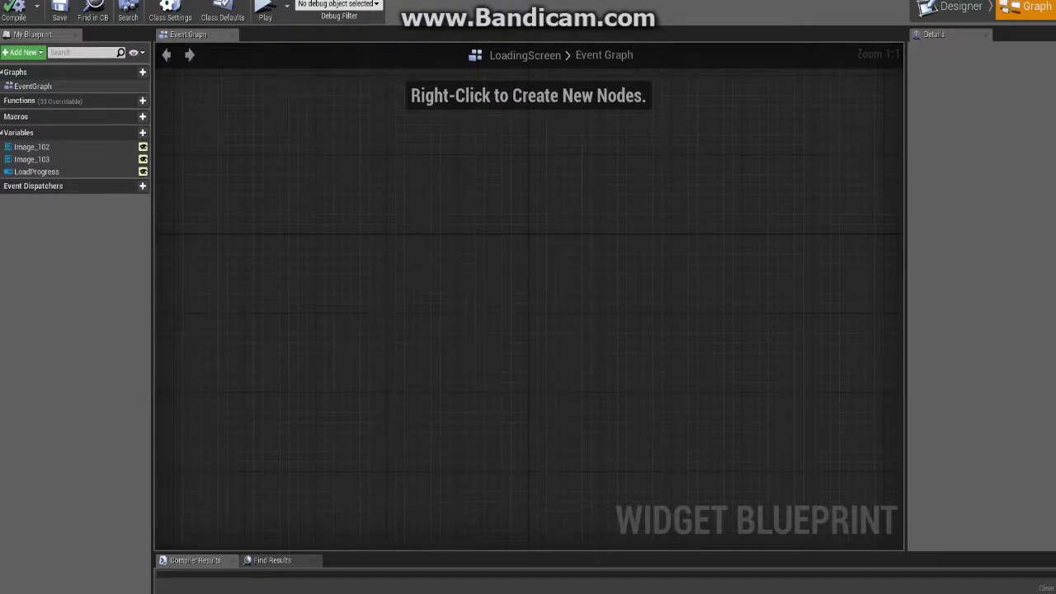
{"action": "right_click", "coordinate": [464, 218]}
{"action": "left_click", "coordinate": [440, 176]}
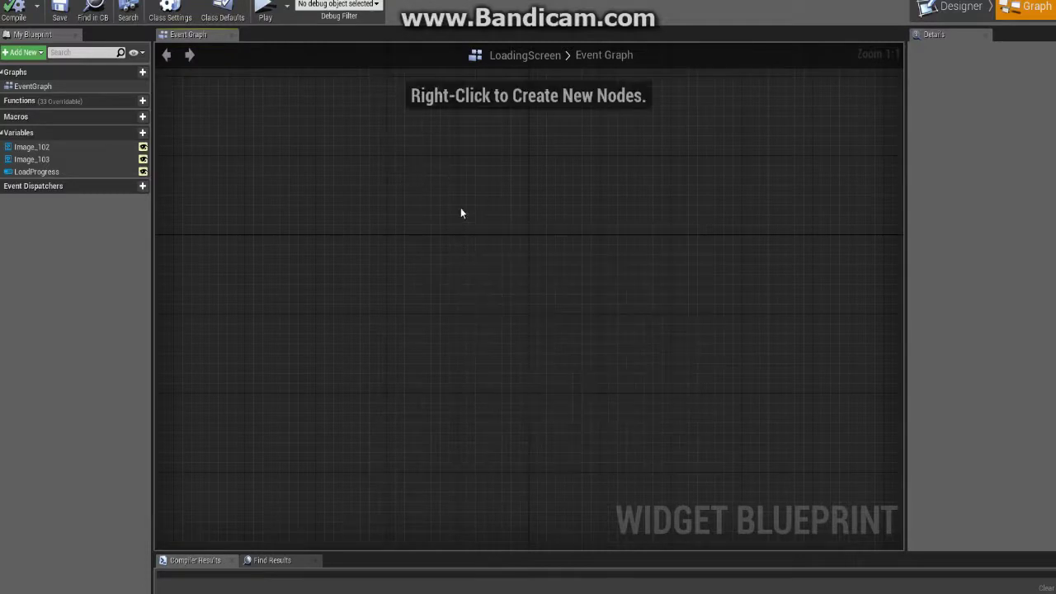
{"action": "left_click_drag", "start_coordinate": [360, 180], "coordinate": [618, 312]}
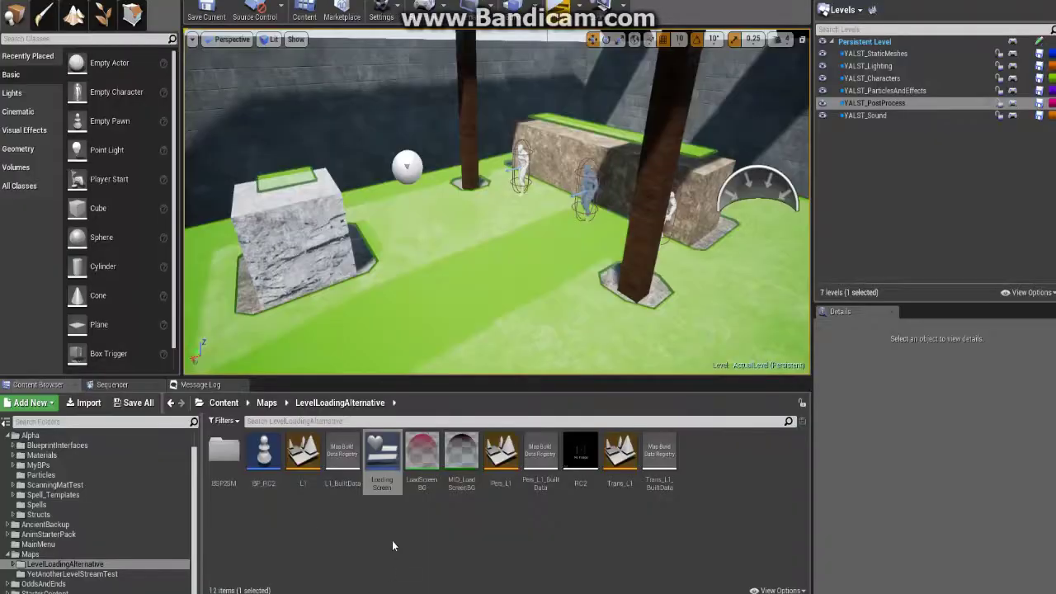
{"action": "right_click", "coordinate": [387, 467]}
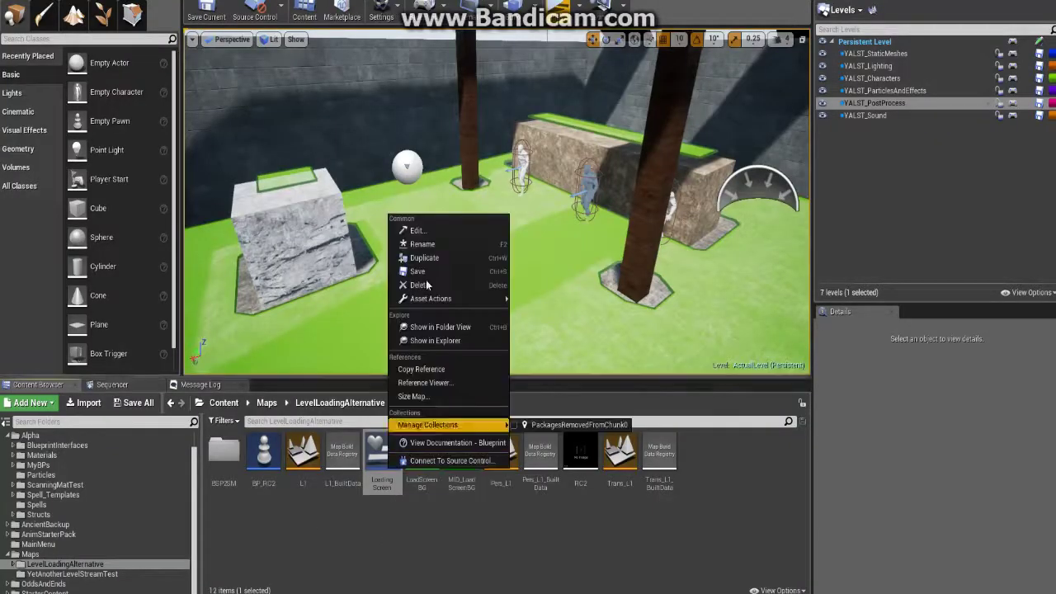
{"action": "left_click", "coordinate": [506, 542]}
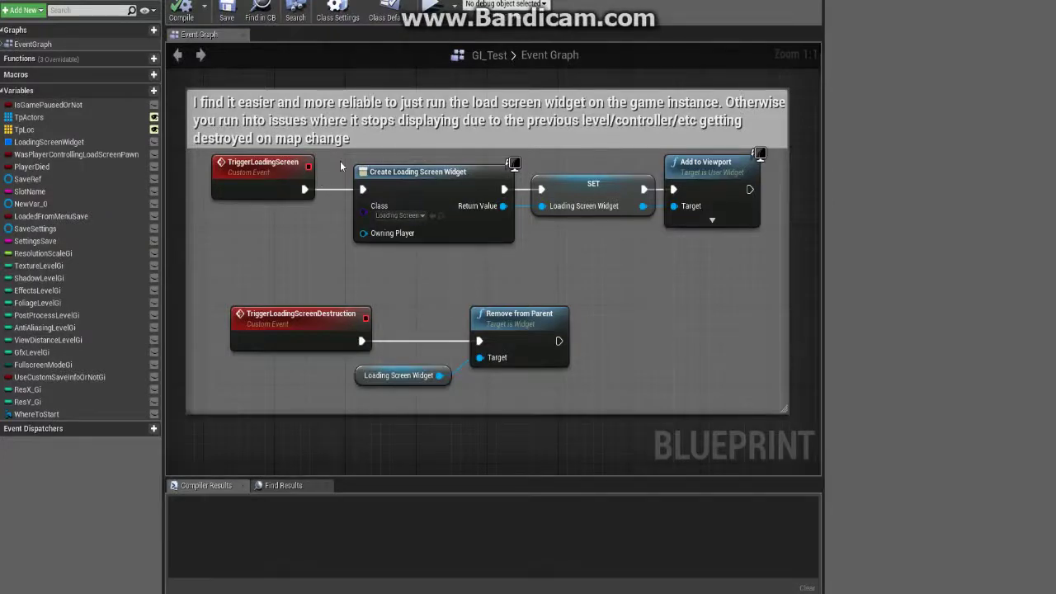
Examine GI_Test's two custom events and search the graph actions for "cust", closing the list without adding a node.
{"action": "right_click_drag", "start_coordinate": [317, 194], "coordinate": [343, 183]}
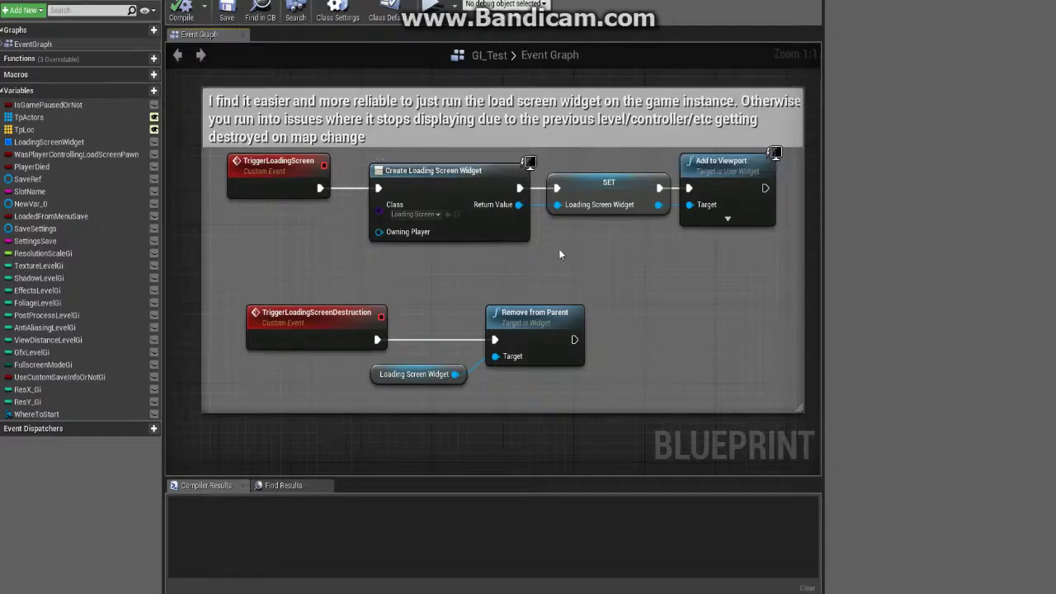
{"action": "left_click", "coordinate": [290, 168]}
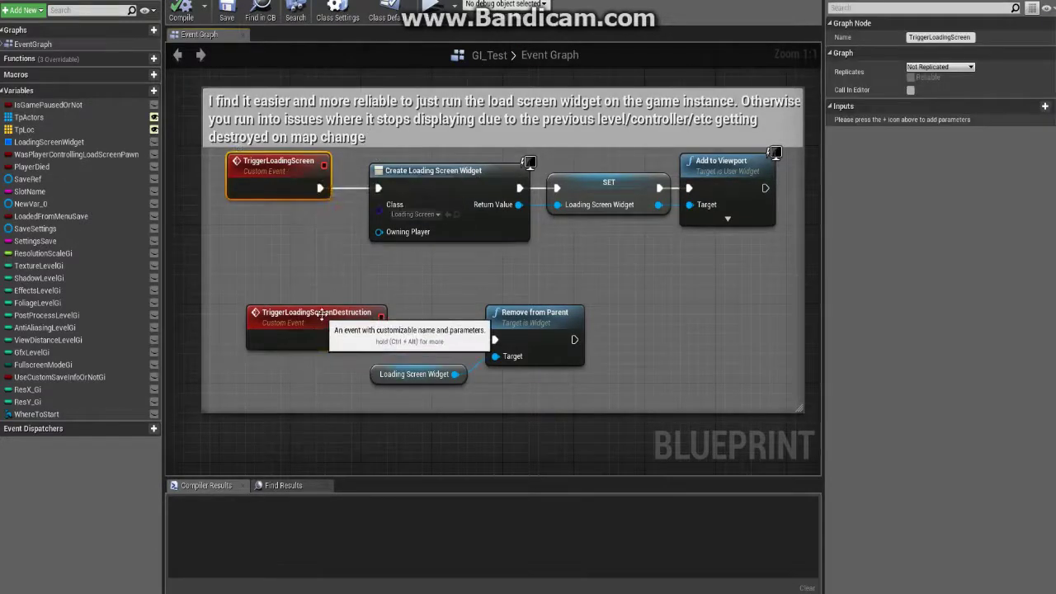
{"action": "left_click", "coordinate": [325, 311]}
{"action": "left_click", "coordinate": [266, 237]}
{"action": "right_click", "coordinate": [266, 239]}
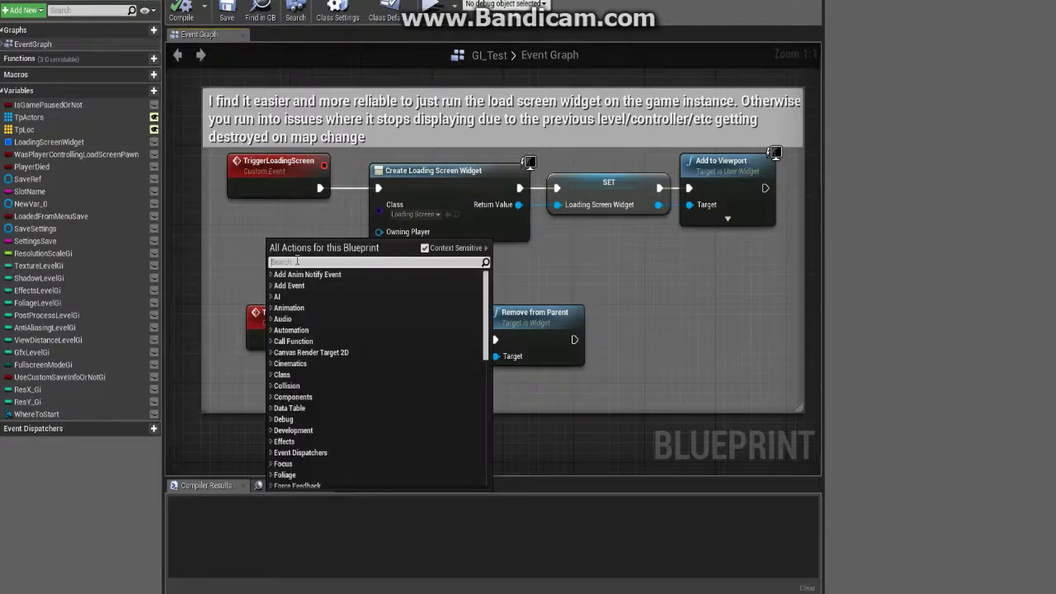
{"action": "type", "text": "cust"}
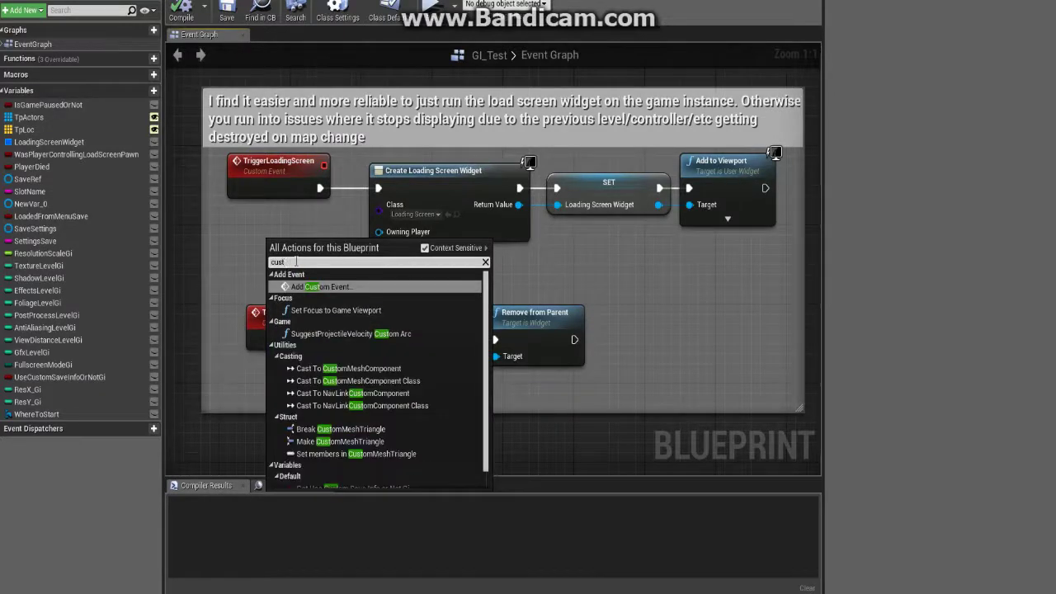
{"action": "left_click", "coordinate": [305, 221]}
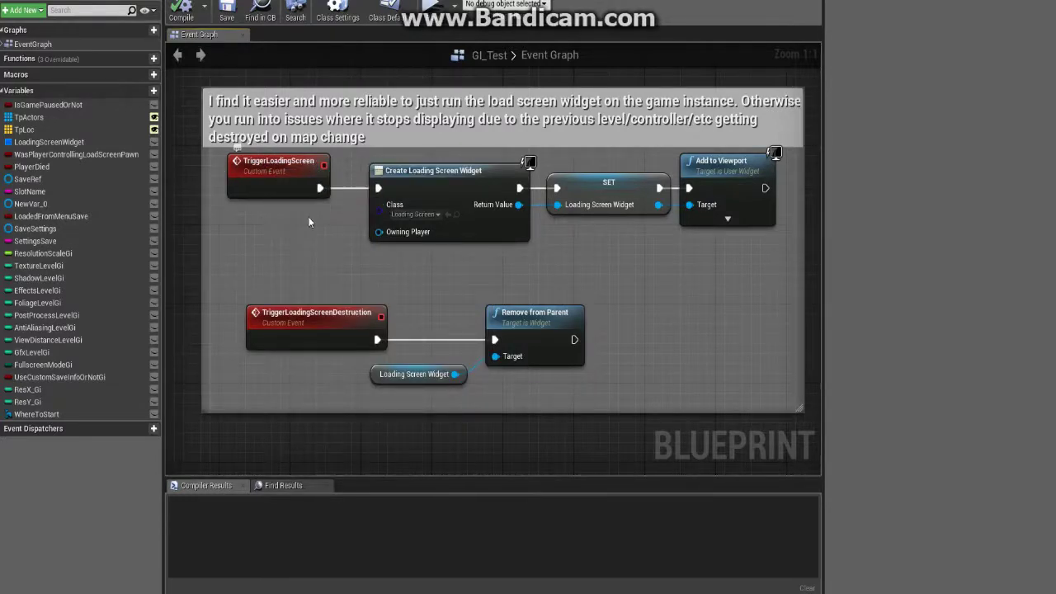
Examine the TriggerLoadingScreenDestruction event, its Remove from Parent node with the widget reference, and the Create Loading Screen Widget node.
{"action": "left_click", "coordinate": [291, 313]}
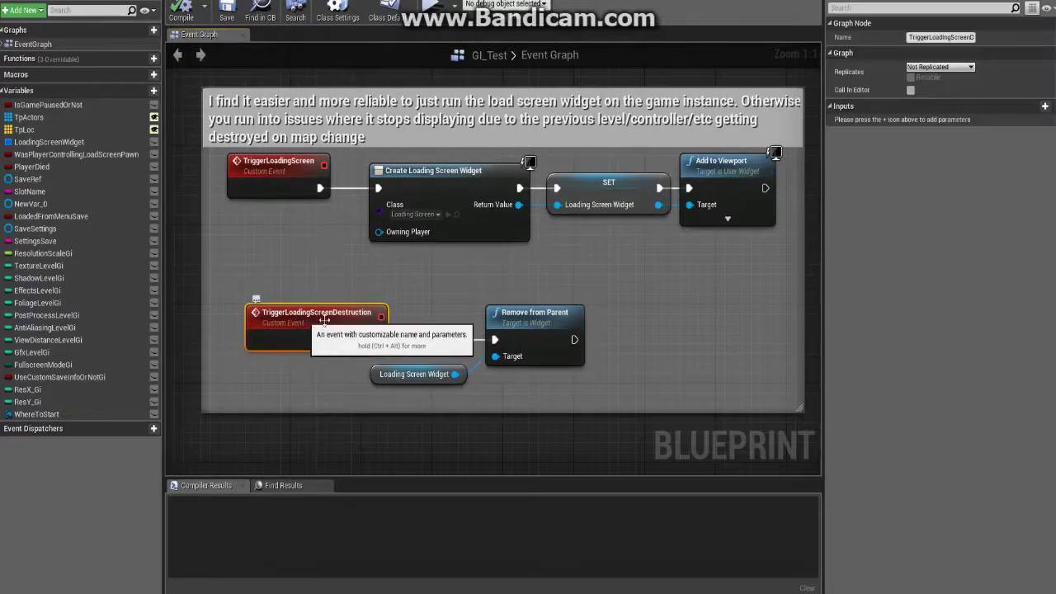
{"action": "left_click", "coordinate": [414, 294]}
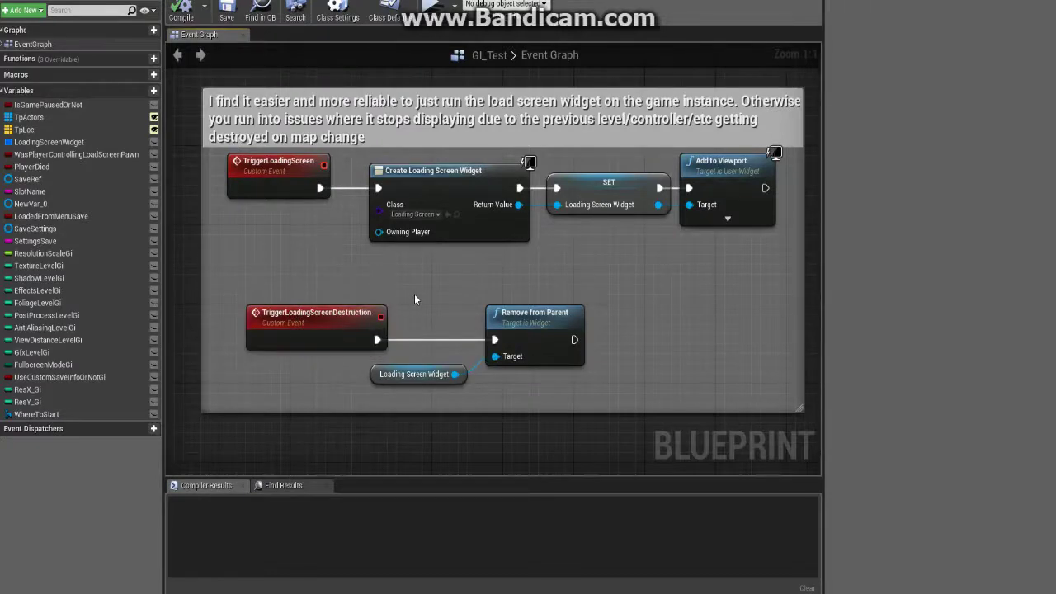
{"action": "left_click_drag", "start_coordinate": [414, 294], "coordinate": [556, 386]}
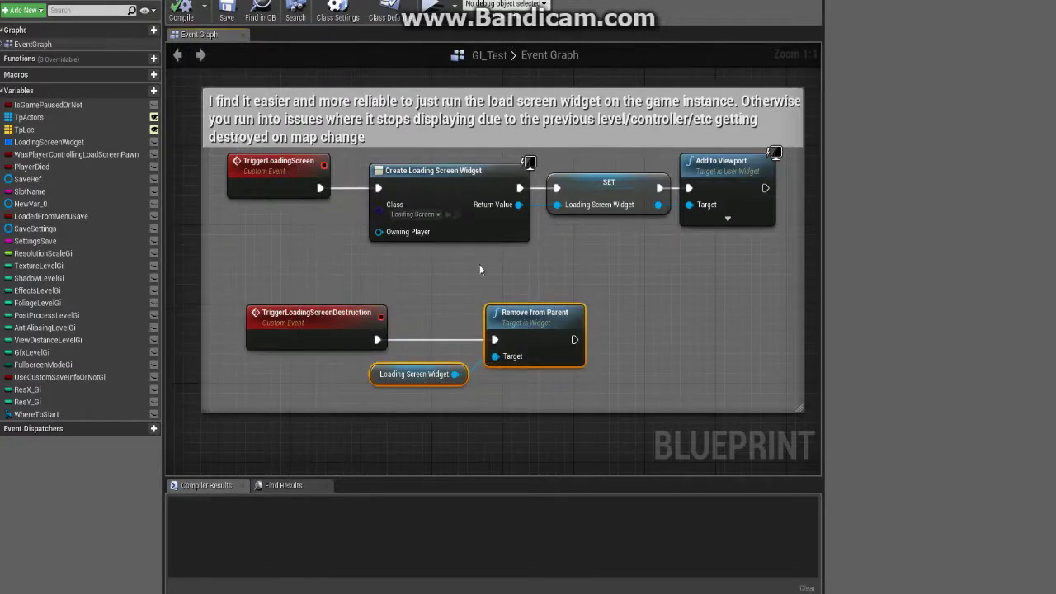
{"action": "right_click_drag", "start_coordinate": [559, 268], "coordinate": [531, 295]}
{"action": "left_click", "coordinate": [392, 200]}
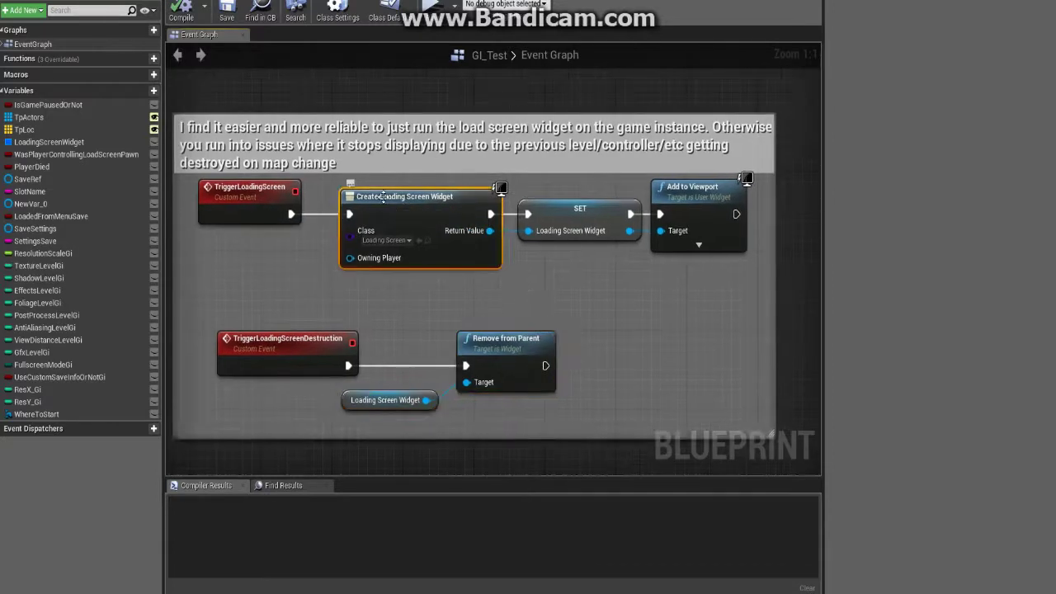
Check the class set on the Create Loading Screen Widget node and shift the SET Loading Screen Widget node slightly upward.
{"action": "left_click", "coordinate": [400, 241]}
{"action": "left_click", "coordinate": [346, 292]}
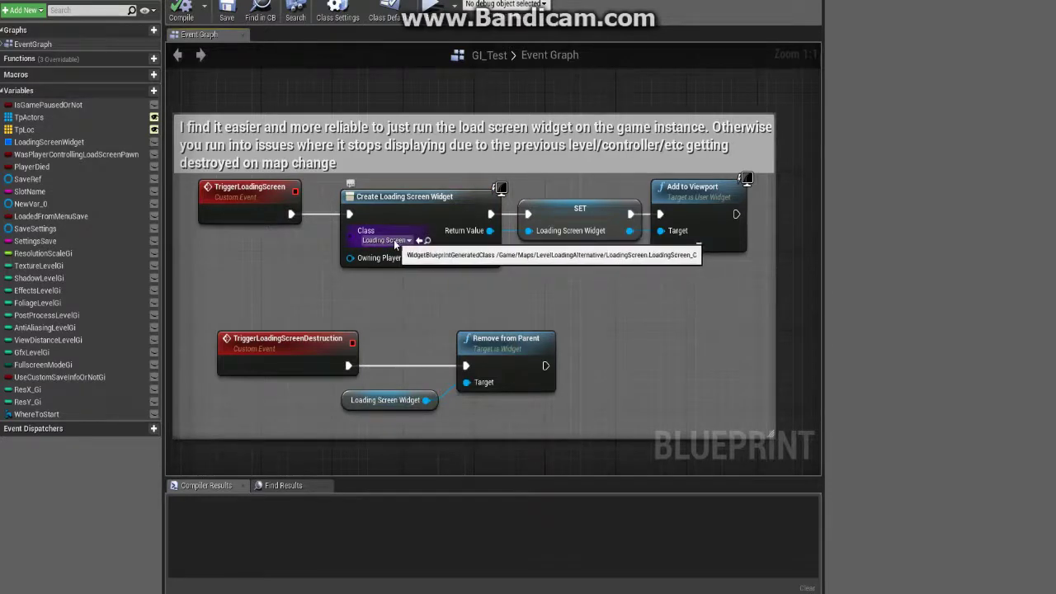
{"action": "right_click_drag", "start_coordinate": [603, 269], "coordinate": [526, 275]}
{"action": "left_click", "coordinate": [500, 216]}
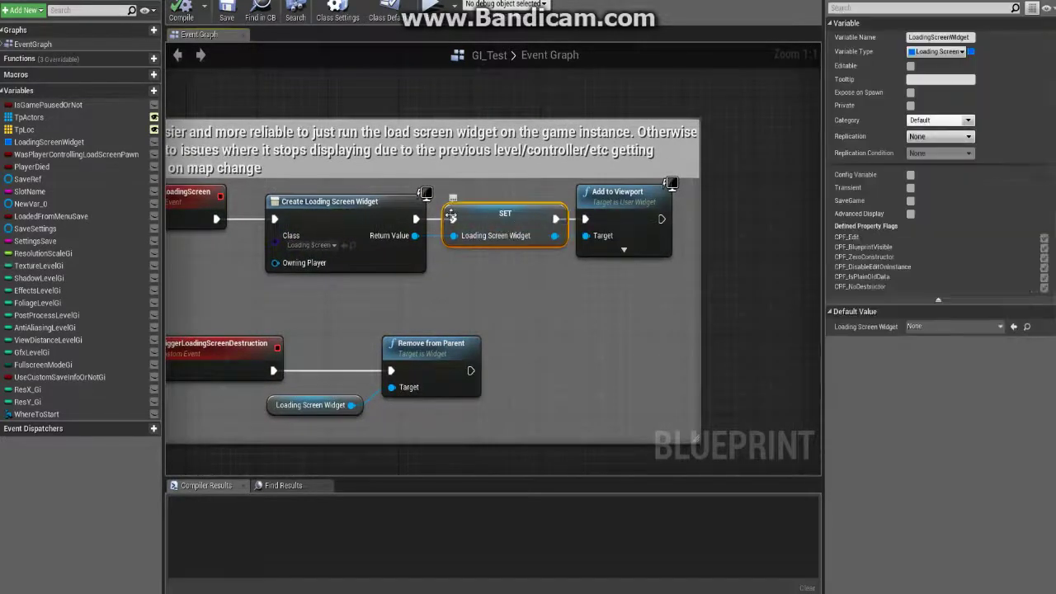
{"action": "left_click_drag", "start_coordinate": [496, 217], "coordinate": [508, 211]}
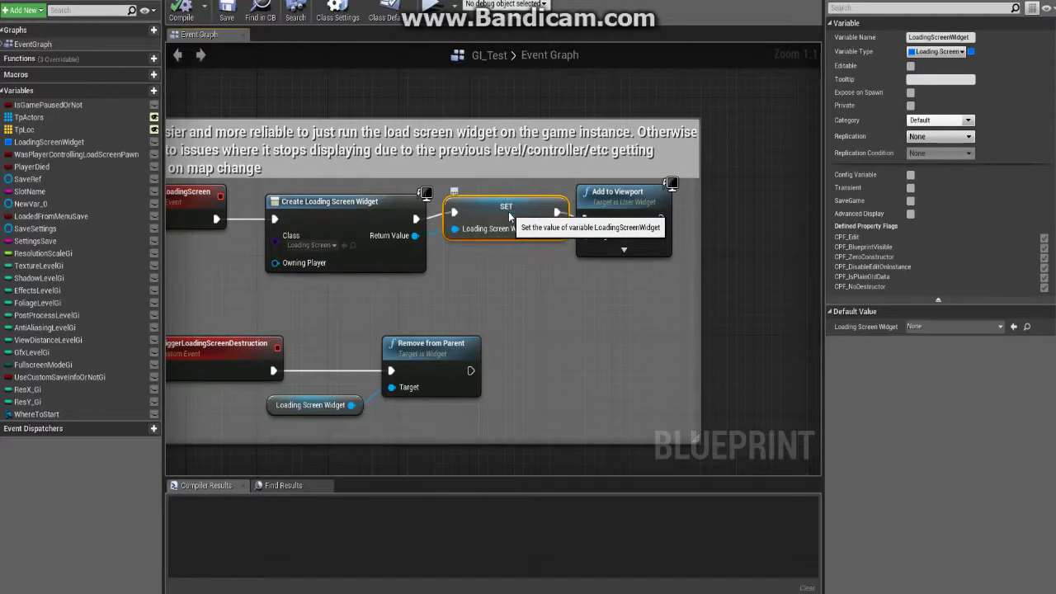
Move the Add to Viewport node slightly away from the SET node, and examine its Target wiring and advanced ZOrder option.
{"action": "left_click", "coordinate": [611, 250]}
{"action": "left_click_drag", "start_coordinate": [610, 249], "coordinate": [620, 252]}
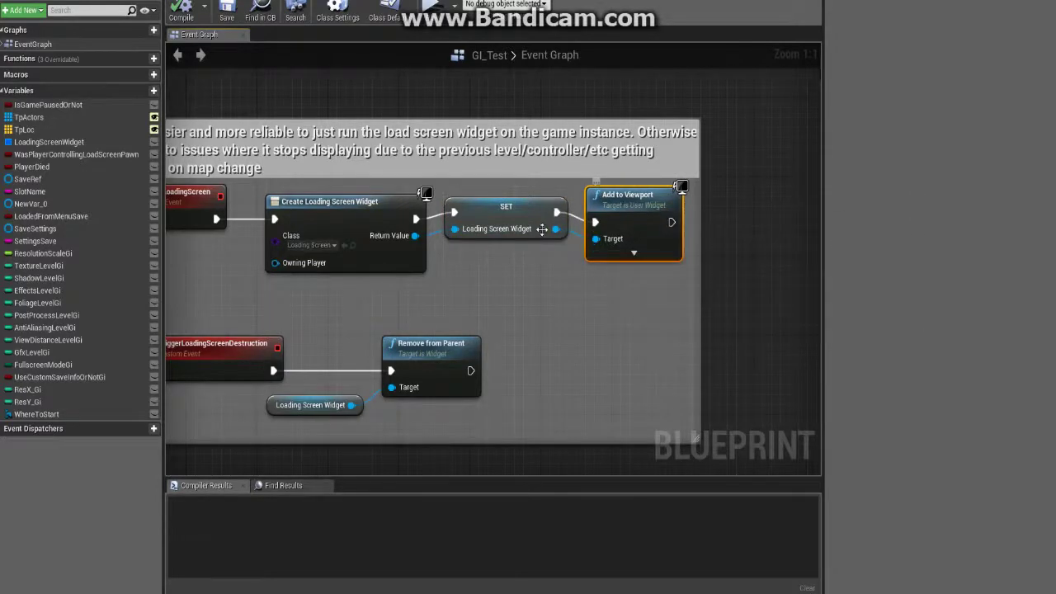
{"action": "left_click_drag", "start_coordinate": [555, 229], "coordinate": [601, 239]}
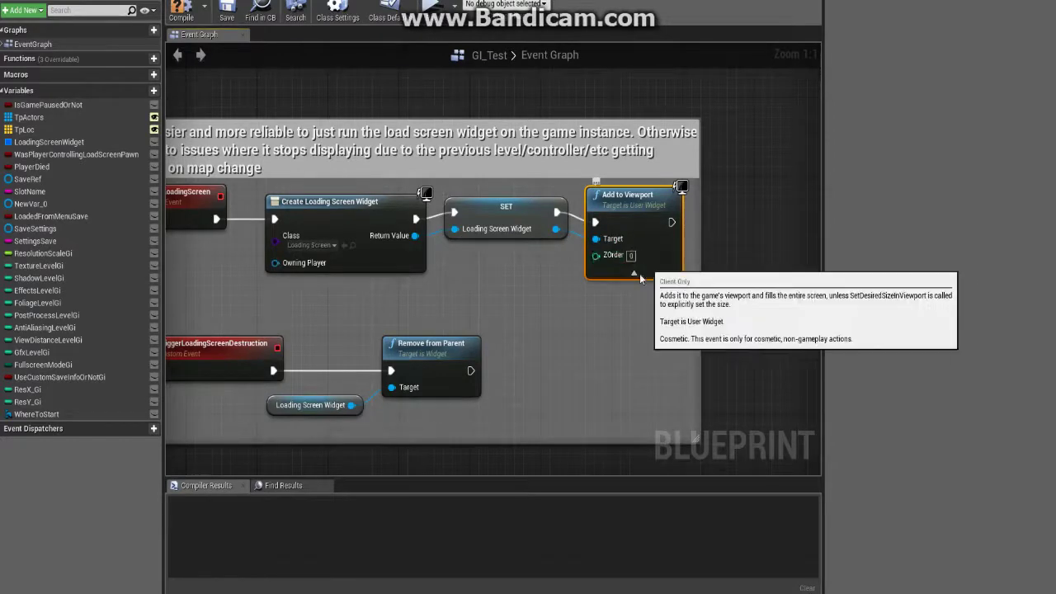
{"action": "left_click_drag", "start_coordinate": [415, 235], "coordinate": [463, 264]}
{"action": "left_click", "coordinate": [443, 293]}
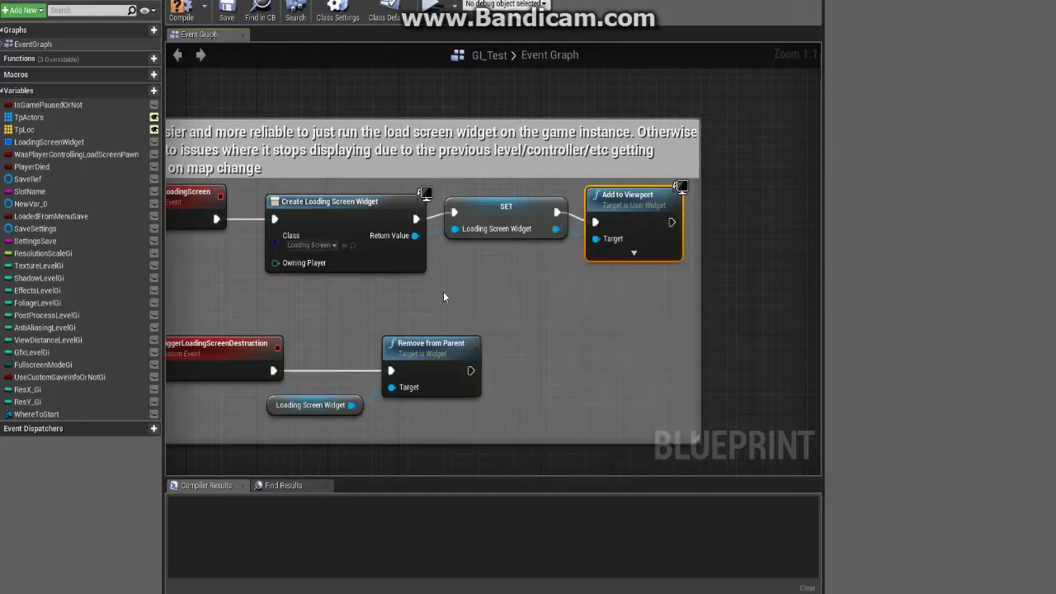
{"action": "left_click", "coordinate": [443, 294]}
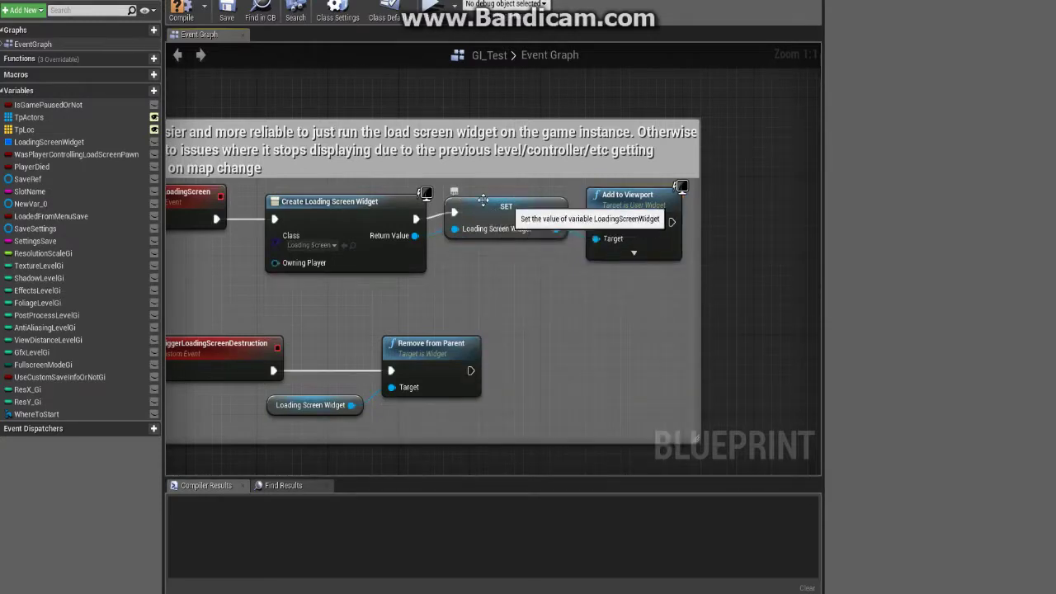
{"action": "left_click", "coordinate": [501, 211]}
{"action": "left_click", "coordinate": [517, 290]}
Examine the TriggerLoadingScreenDestruction event with its Remove from Parent node and the Loading Screen Widget reference feeding it.
{"action": "right_click_drag", "start_coordinate": [452, 299], "coordinate": [533, 261]}
{"action": "left_click_drag", "start_coordinate": [254, 295], "coordinate": [592, 381]}
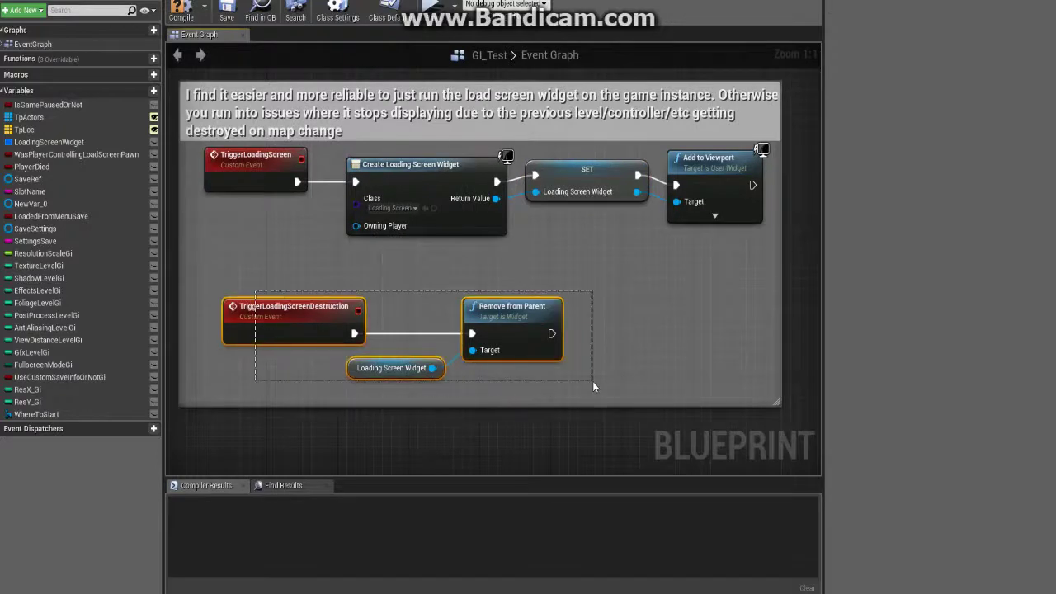
{"action": "left_click", "coordinate": [313, 307]}
{"action": "right_click_drag", "start_coordinate": [300, 277], "coordinate": [318, 261]}
{"action": "left_click_drag", "start_coordinate": [314, 257], "coordinate": [578, 380]}
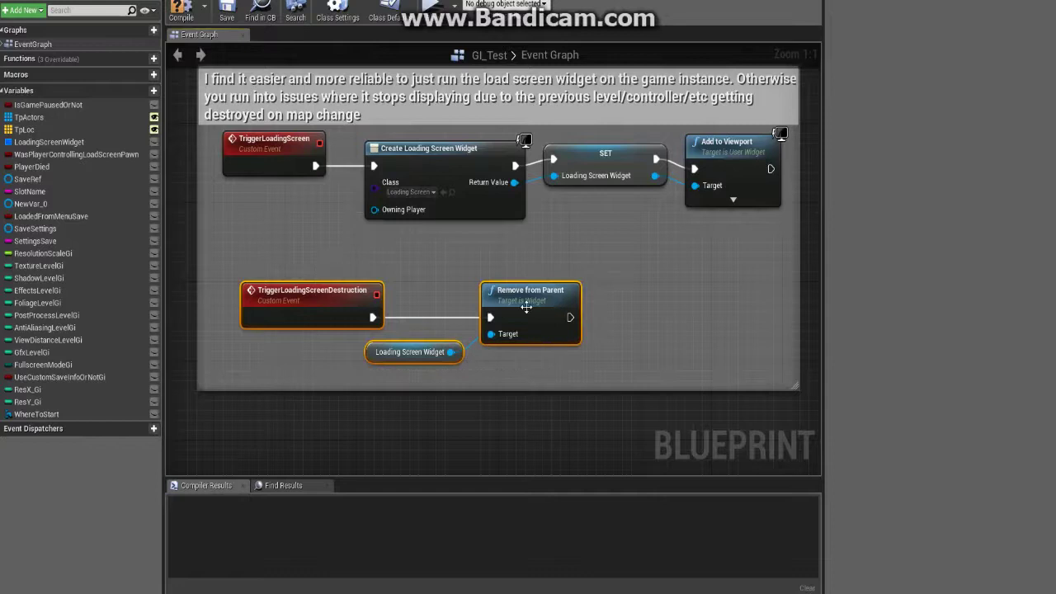
{"action": "left_click", "coordinate": [408, 363]}
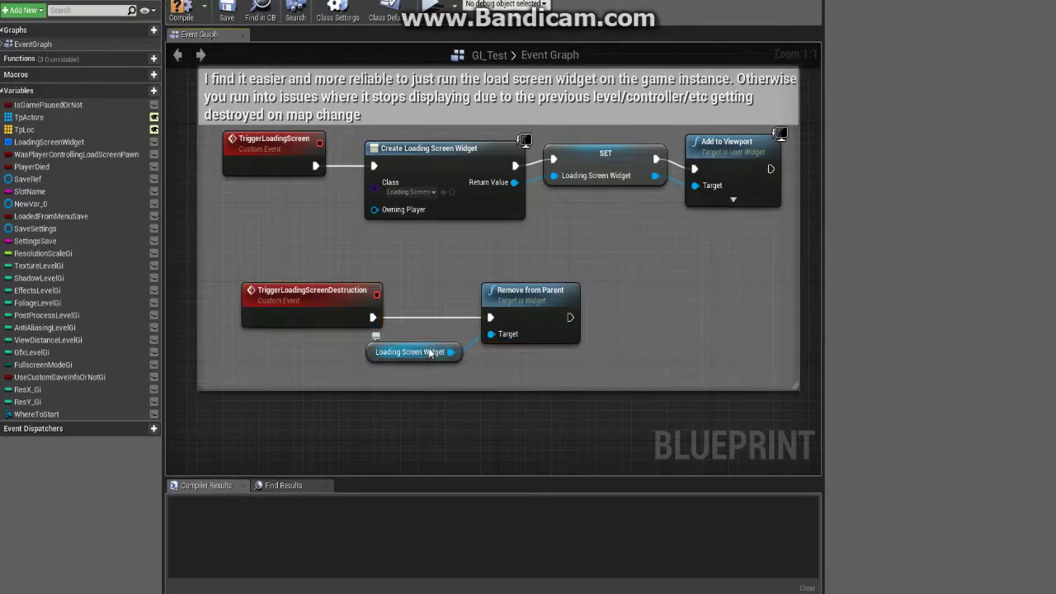
{"action": "left_click", "coordinate": [430, 352]}
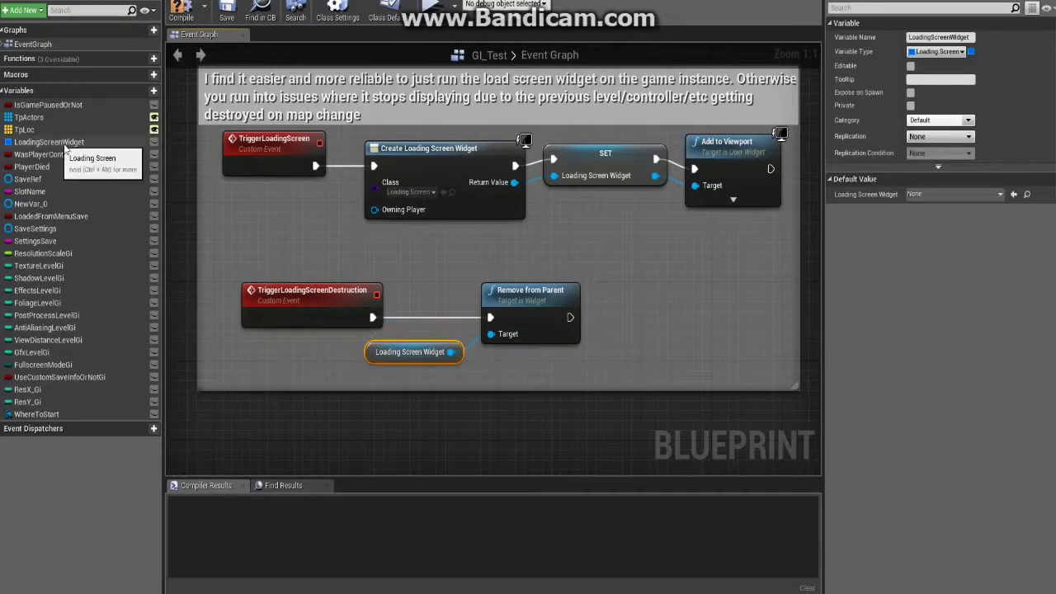
Try adding a second LoadingScreenWidget reference wired to a new Remove from Parent node, and delete the duplicate nodes.
{"action": "left_click_drag", "start_coordinate": [50, 142], "coordinate": [261, 367]}
{"action": "left_click", "coordinate": [313, 371]}
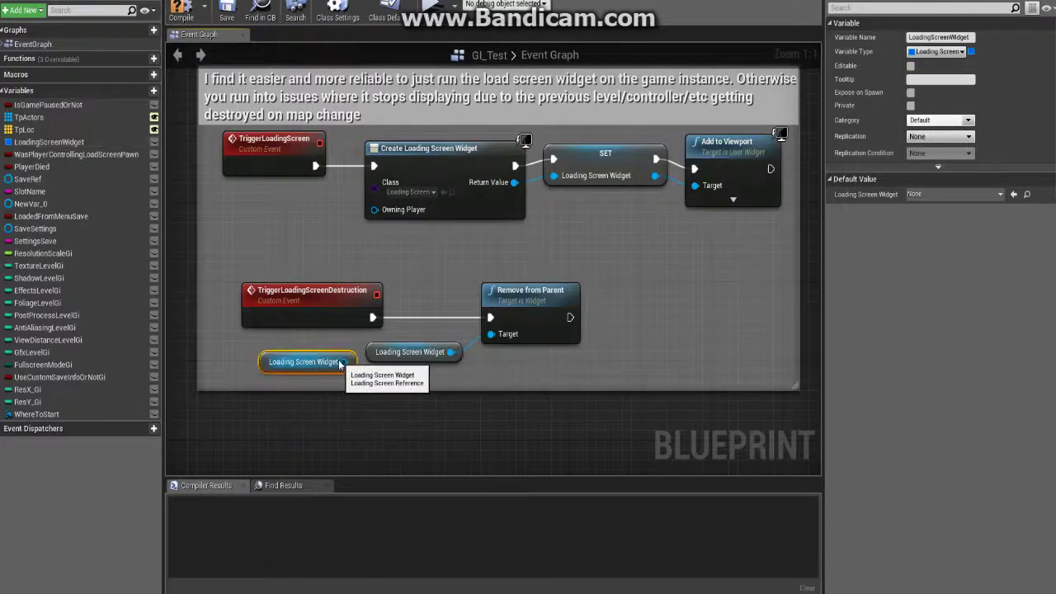
{"action": "left_click_drag", "start_coordinate": [343, 362], "coordinate": [445, 269]}
{"action": "type", "text": "remove"}
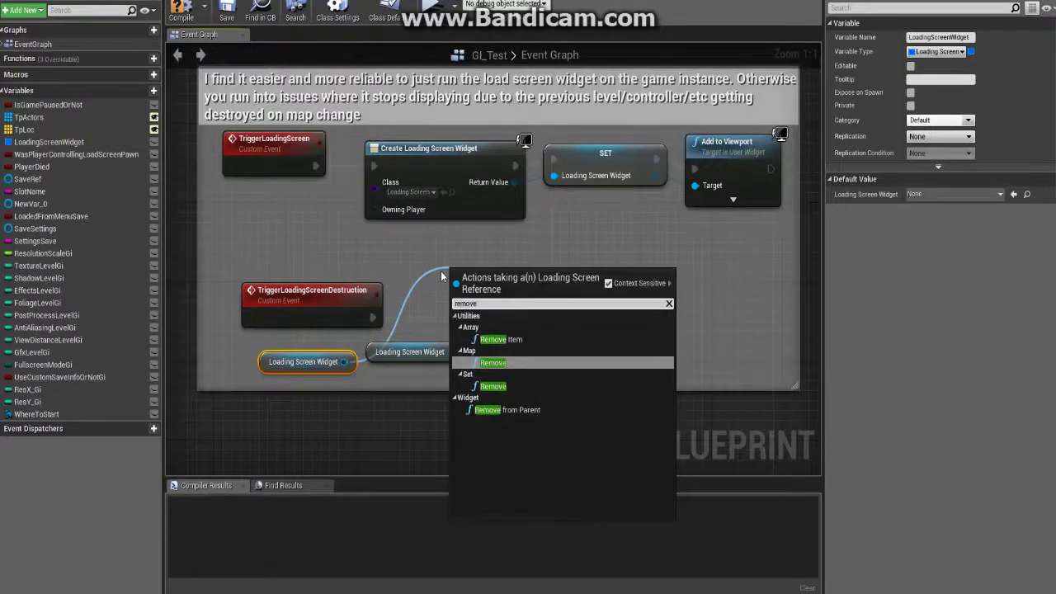
{"action": "left_click", "coordinate": [507, 409]}
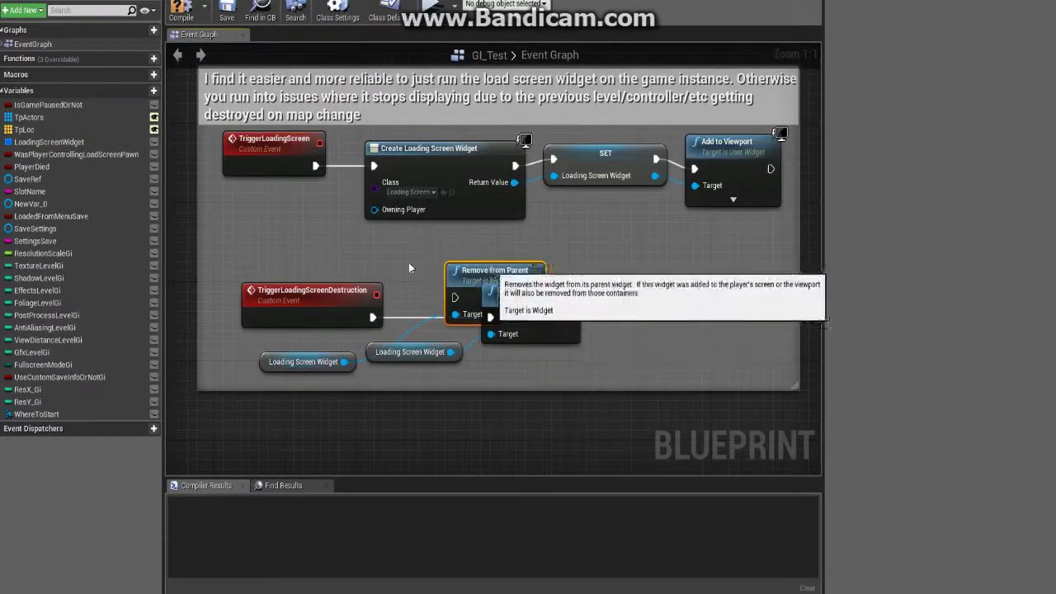
{"action": "left_click", "coordinate": [318, 363]}
{"action": "key", "text": "Delete"}
Search the graph actions for "remove fi" with Context Sensitive off, restore that filter and leave without a new node.
{"action": "right_click", "coordinate": [666, 324]}
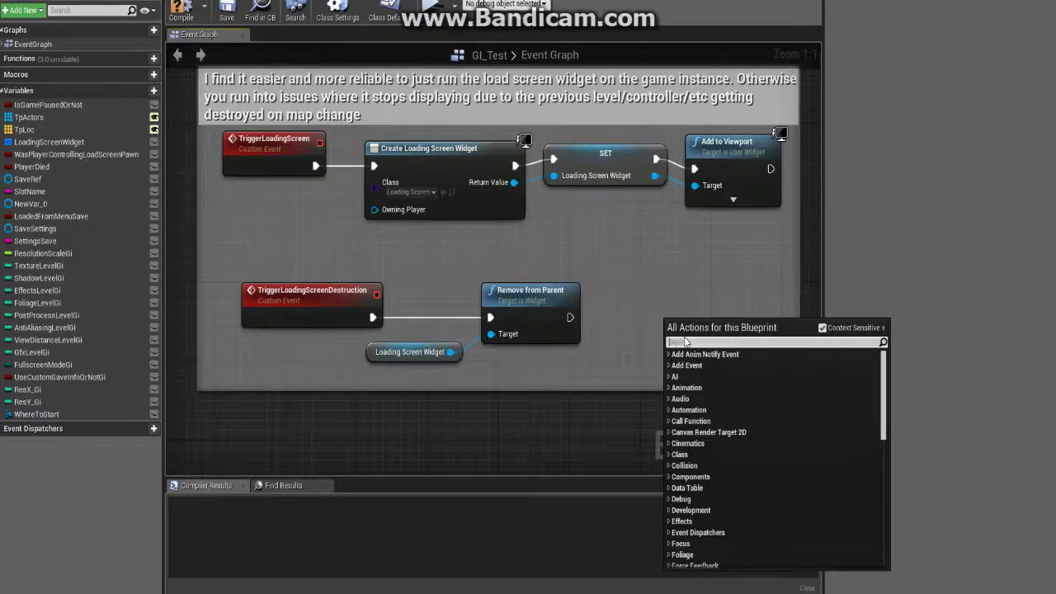
{"action": "type", "text": "remove fi"}
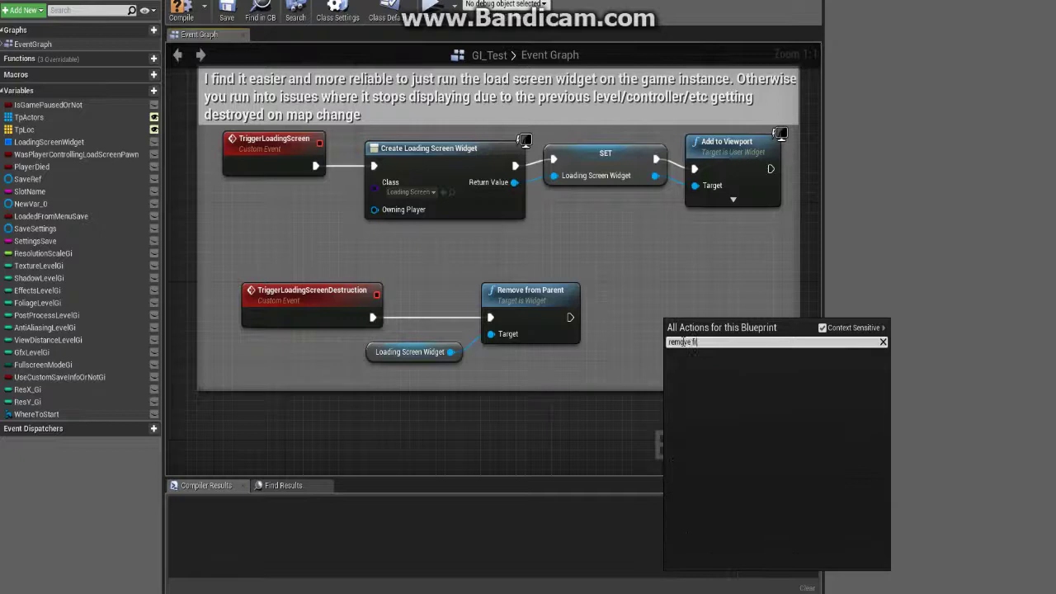
{"action": "left_click", "coordinate": [821, 328]}
{"action": "left_click", "coordinate": [765, 427]}
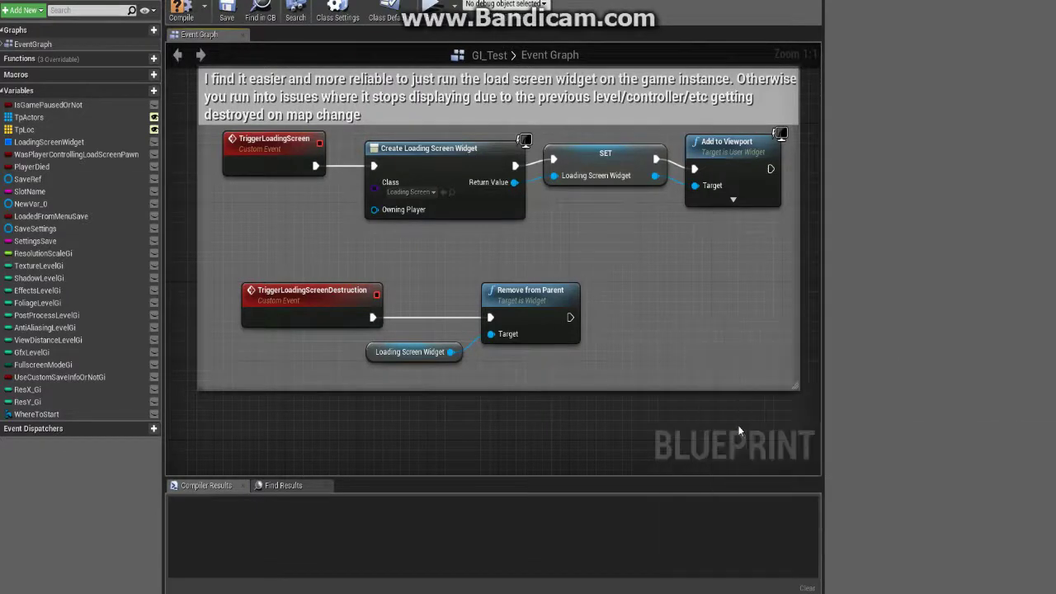
{"action": "key", "text": "Delete"}
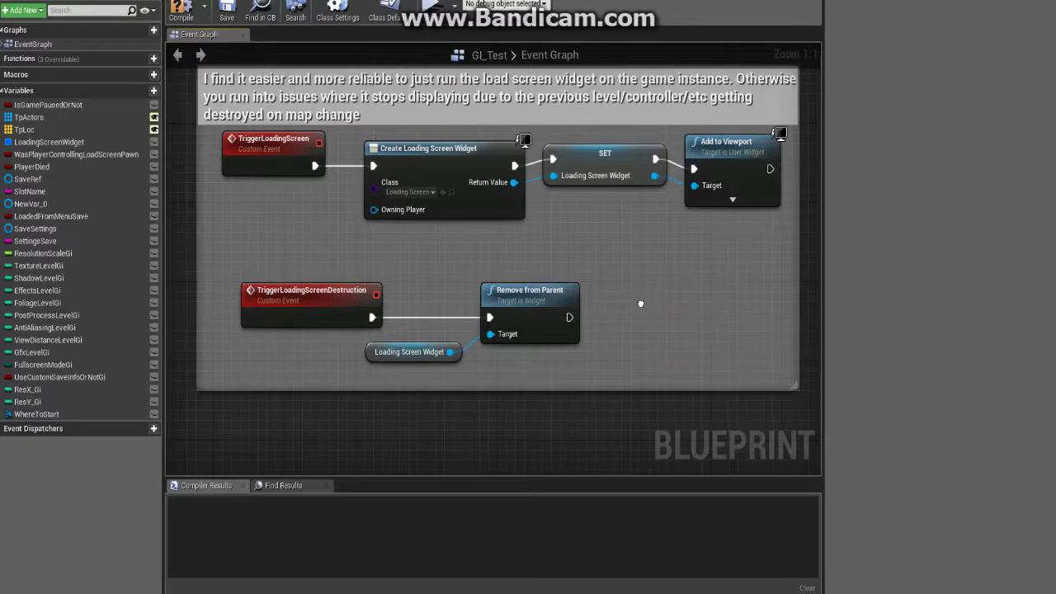
{"action": "right_click", "coordinate": [642, 310]}
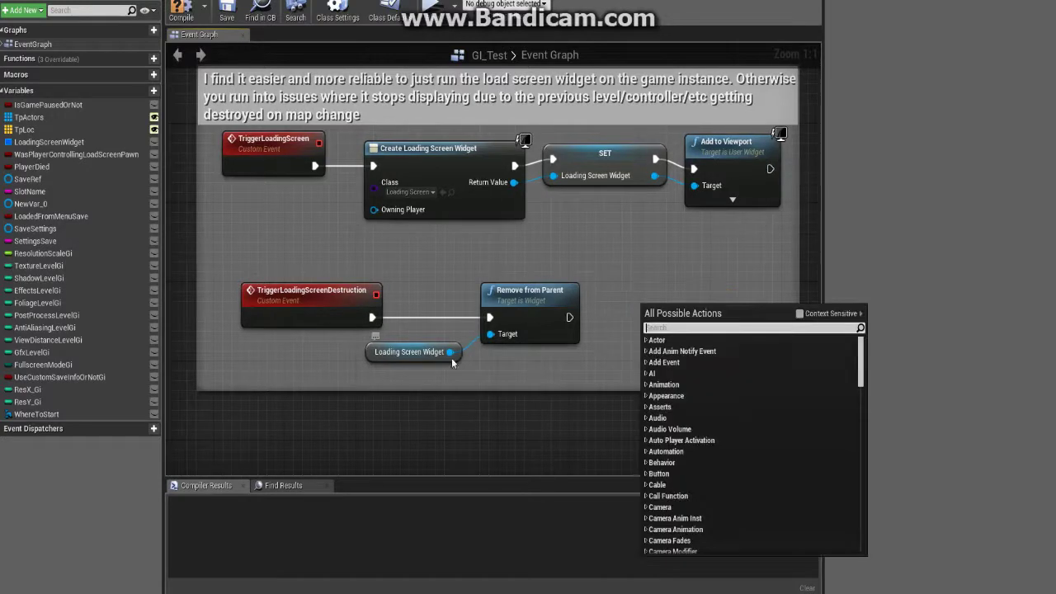
{"action": "left_click", "coordinate": [799, 313]}
{"action": "left_click", "coordinate": [666, 273]}
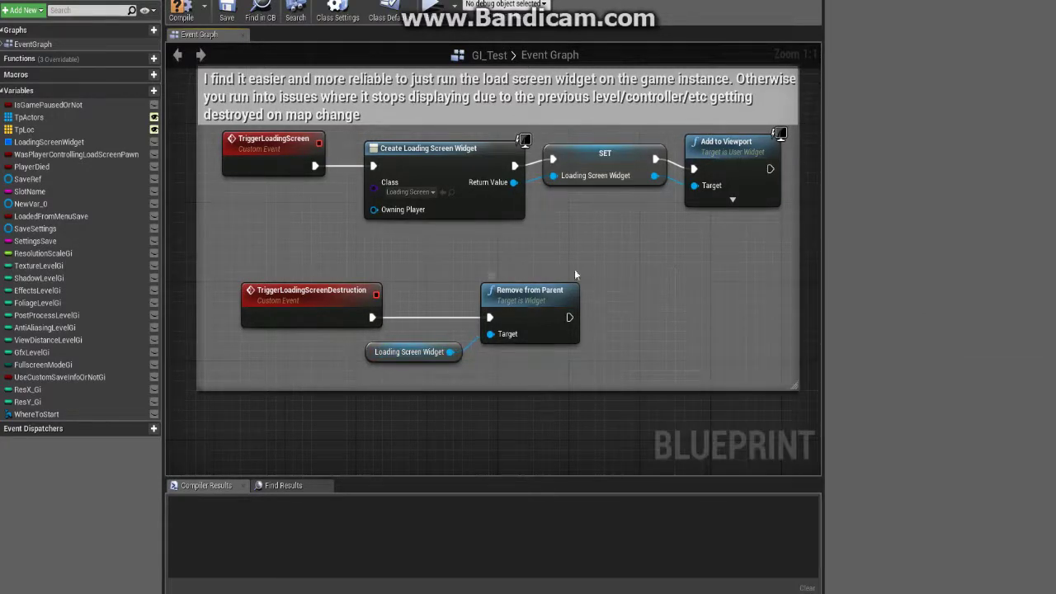
Save the GI_Test blueprint, return to the level editor and select ActualLevel in the Maps/YetAnotherLevelStreamTest folder.
{"action": "left_click", "coordinate": [227, 10]}
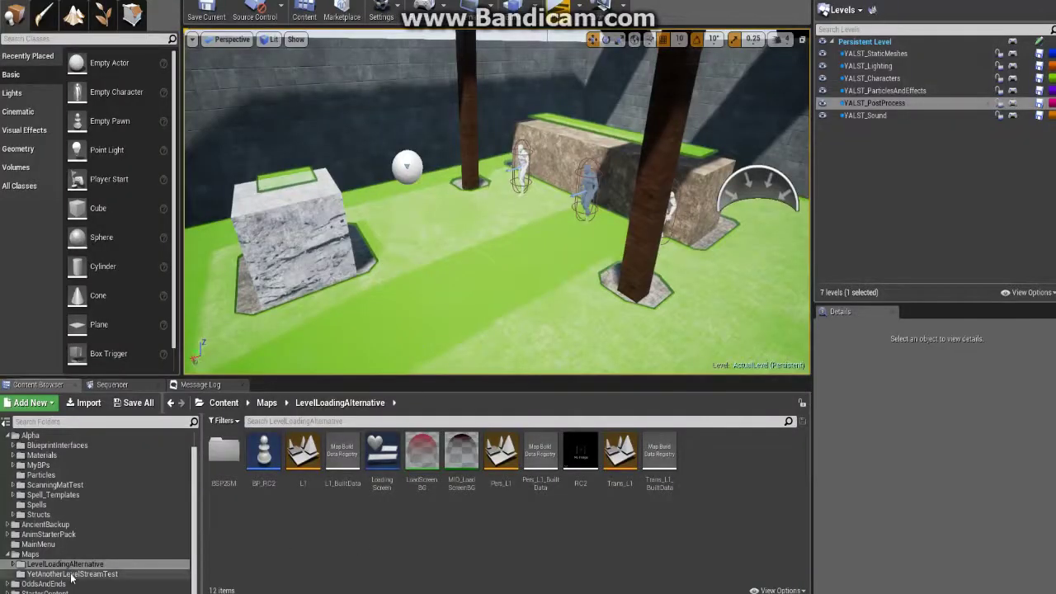
{"action": "left_click", "coordinate": [71, 574]}
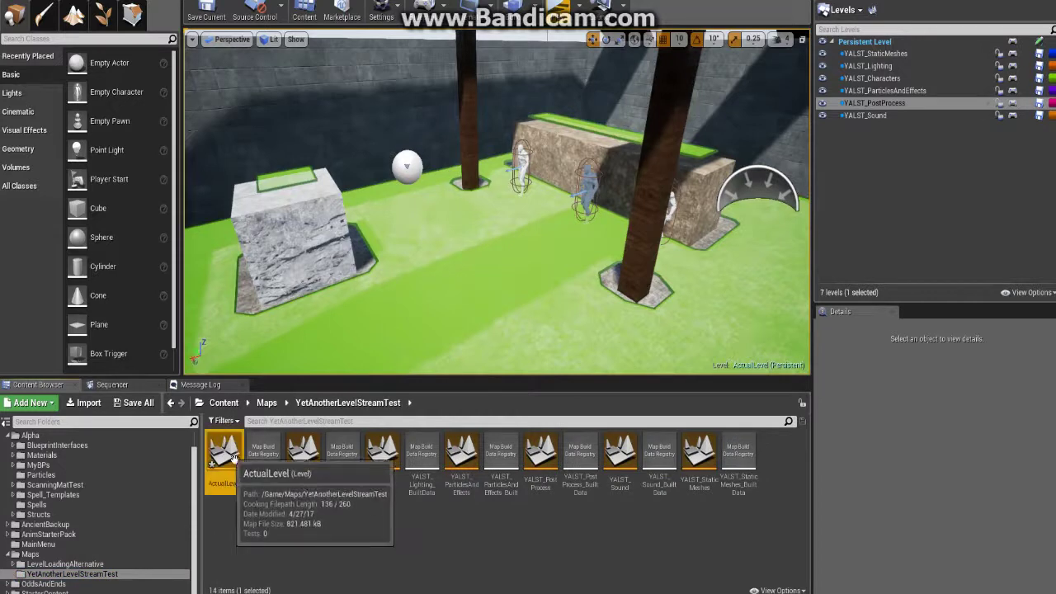
{"action": "left_click", "coordinate": [226, 454]}
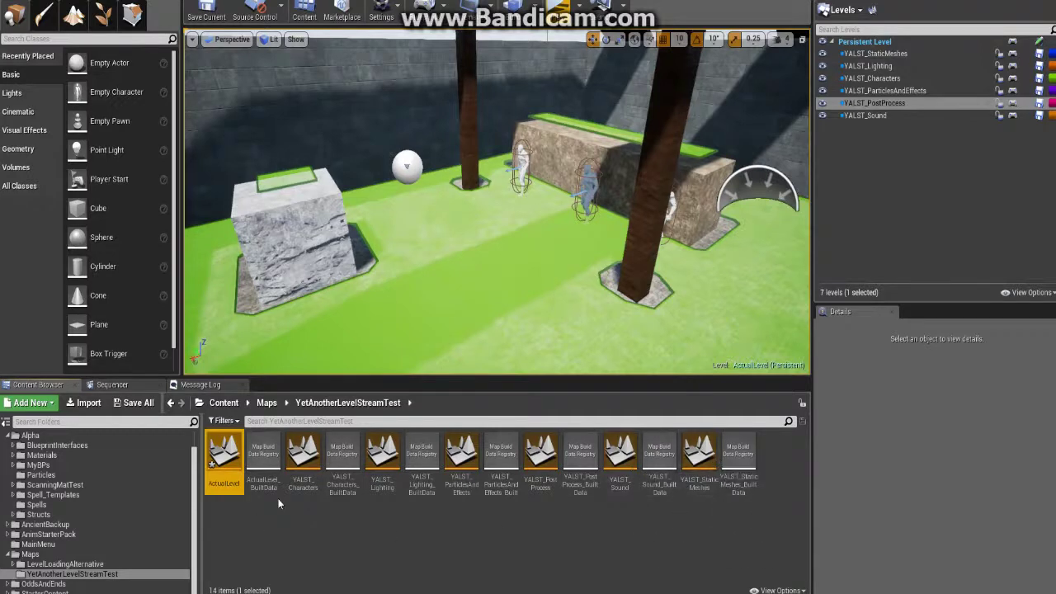
Examine the YALST sublevel assets in the YetAnotherLevelStreamTest folder, from YALST_Characters through YALST_StaticMeshes, and clear the selection.
{"action": "mouse_move", "coordinate": [317, 462]}
{"action": "mouse_move", "coordinate": [386, 457]}
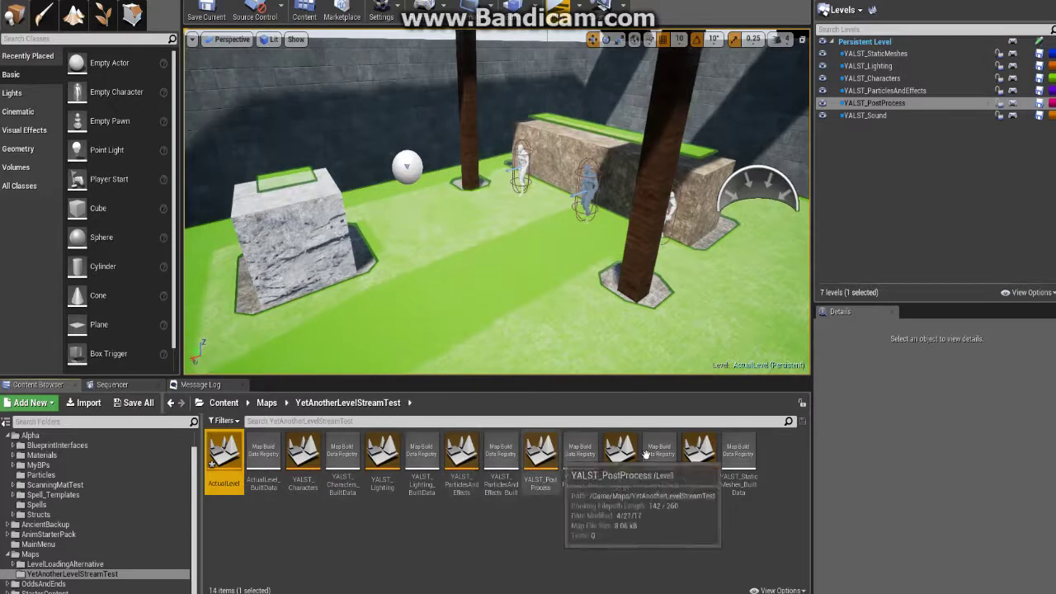
{"action": "left_click", "coordinate": [302, 457]}
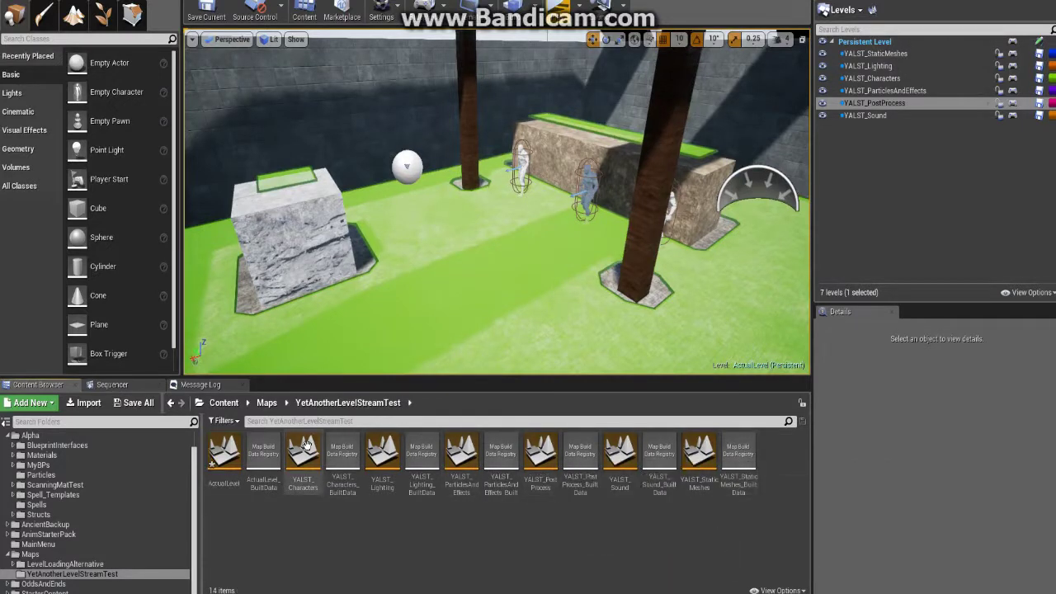
{"action": "mouse_move", "coordinate": [606, 476]}
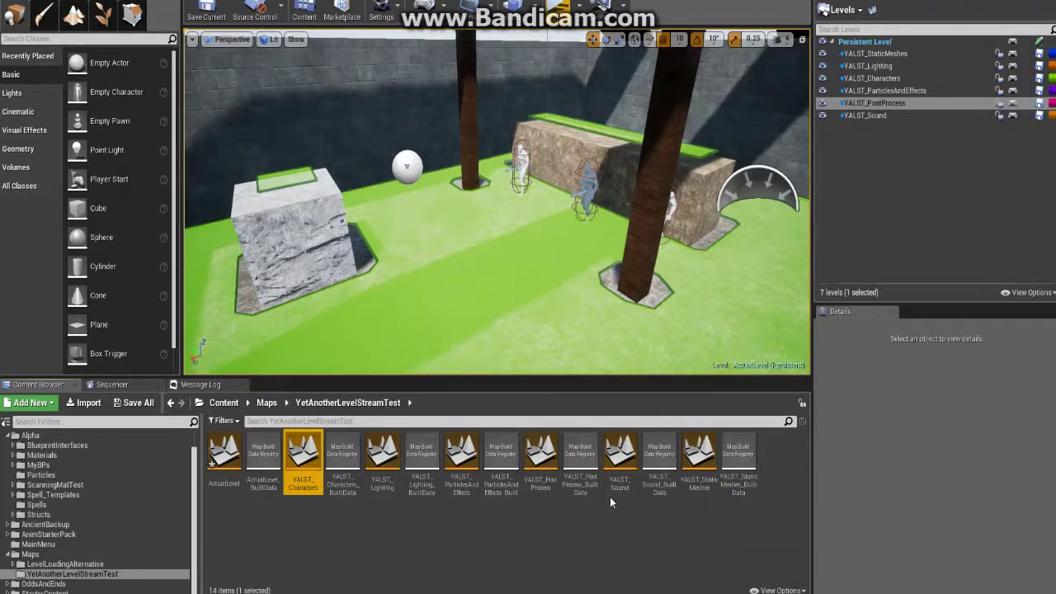
{"action": "left_click", "coordinate": [582, 532]}
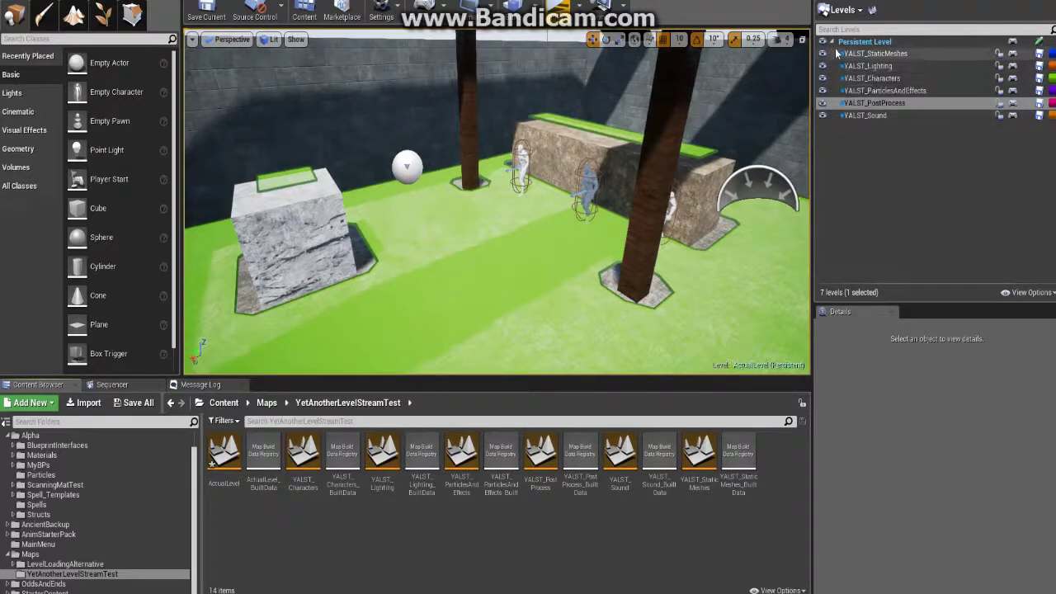
Select Persistent Level in the level list and look over its contents in the viewport.
{"action": "left_click", "coordinate": [864, 42]}
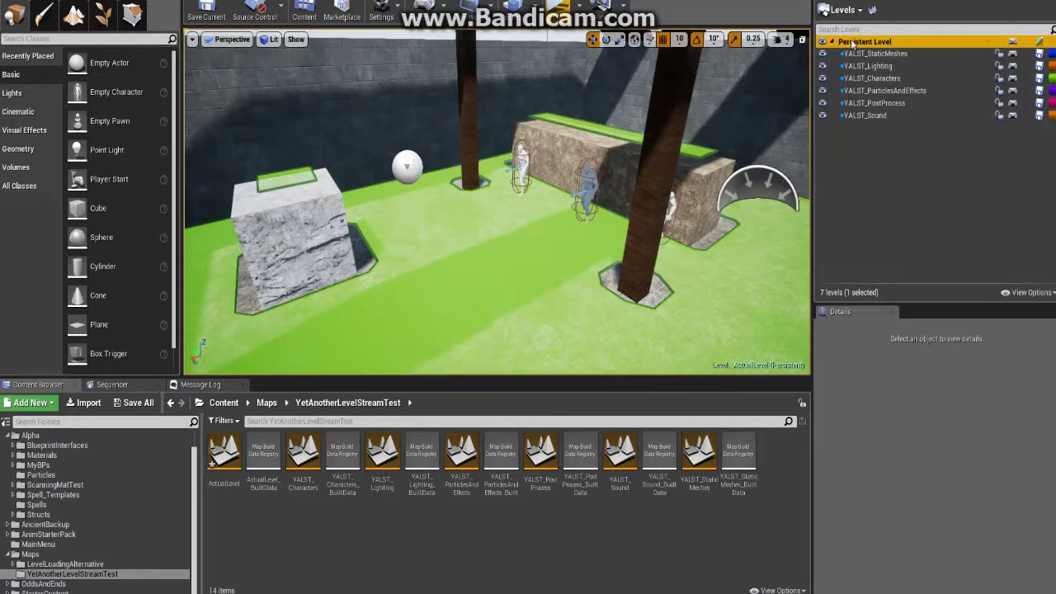
{"action": "left_click_drag", "start_coordinate": [544, 230], "coordinate": [610, 247]}
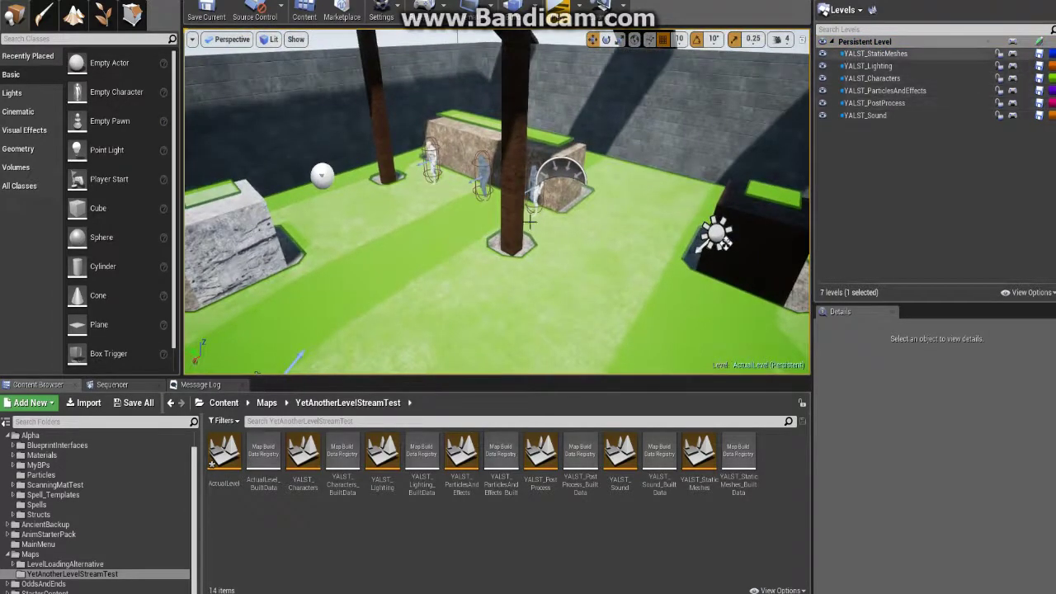
{"action": "right_click_drag", "start_coordinate": [479, 288], "coordinate": [478, 288]}
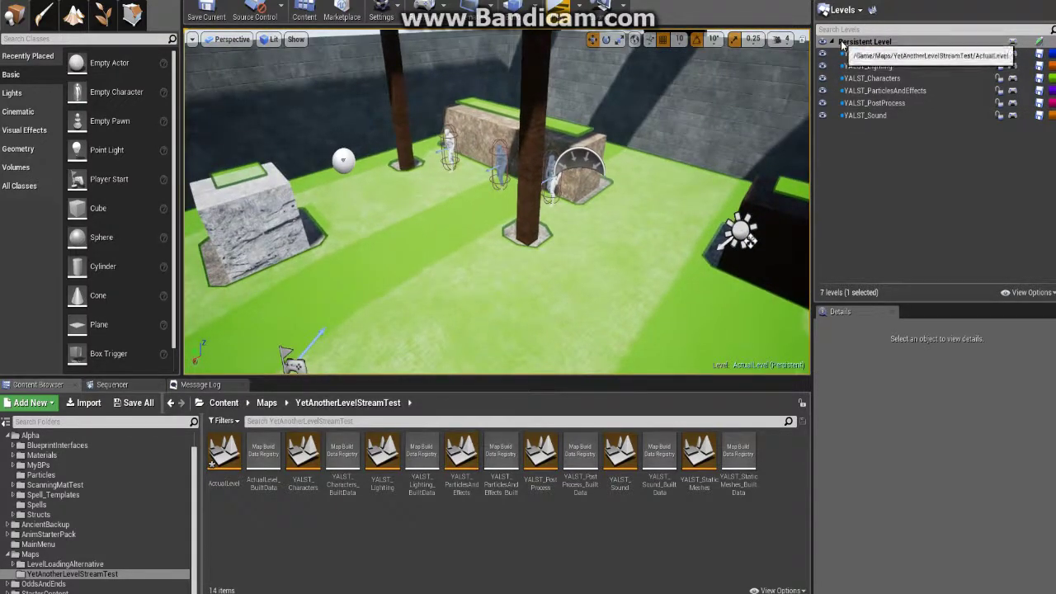
Select the long concrete box, the stone block and the nearer brown pillar together, and make YALST_StaticMeshes the current level.
{"action": "left_click", "coordinate": [472, 130]}
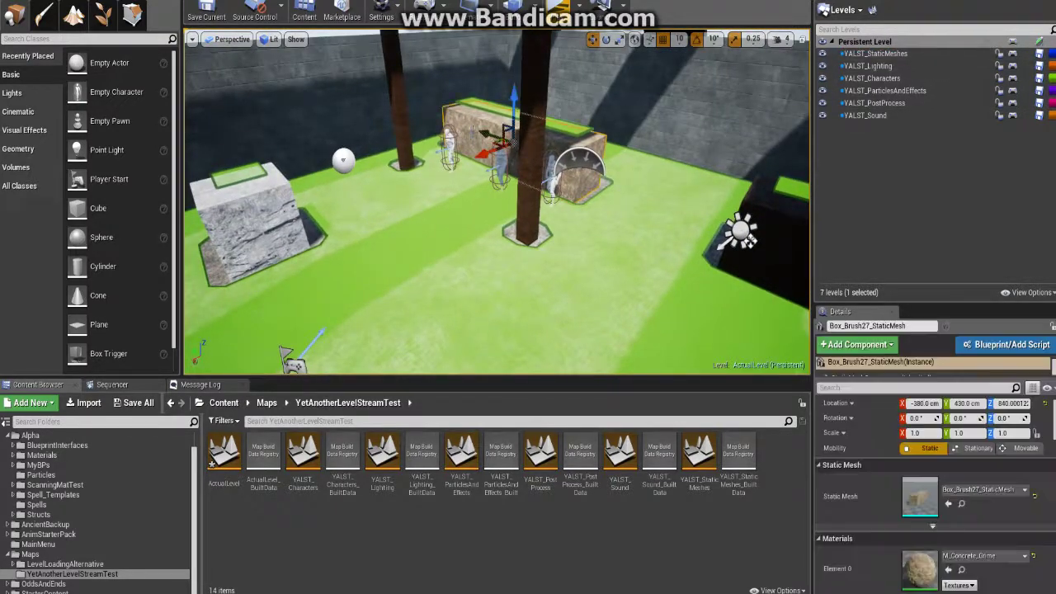
{"action": "left_click", "coordinate": [263, 204], "text": "ctrl"}
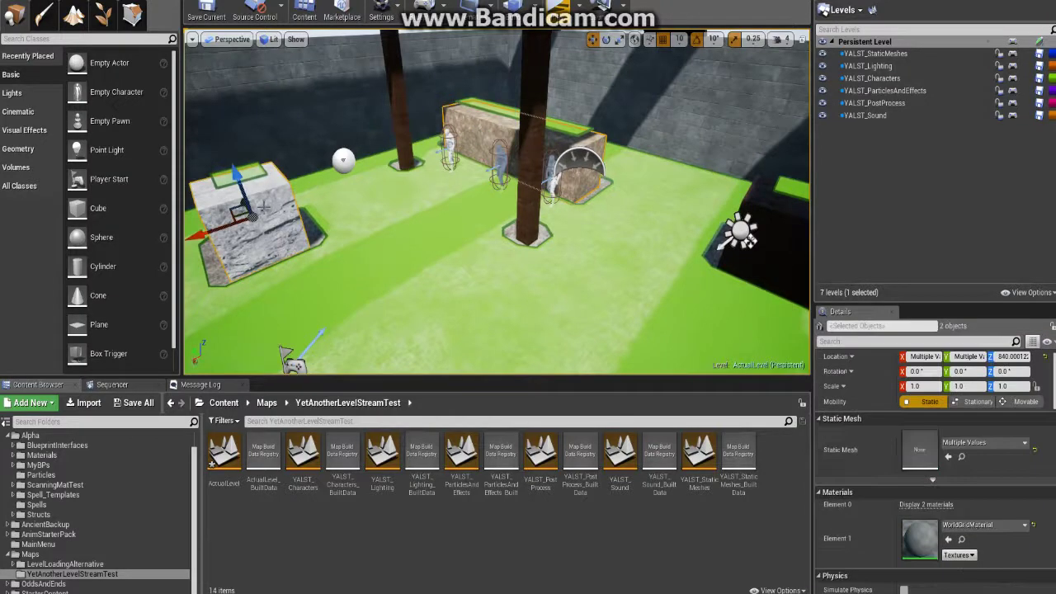
{"action": "left_click", "coordinate": [540, 94], "text": "ctrl"}
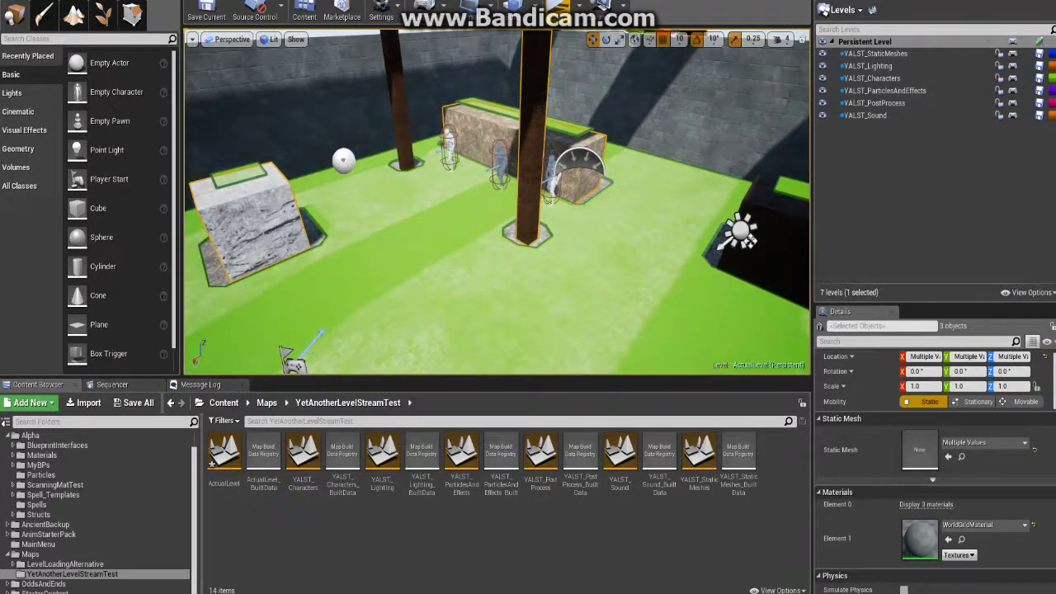
{"action": "right_click", "coordinate": [535, 94]}
{"action": "left_click", "coordinate": [930, 155]}
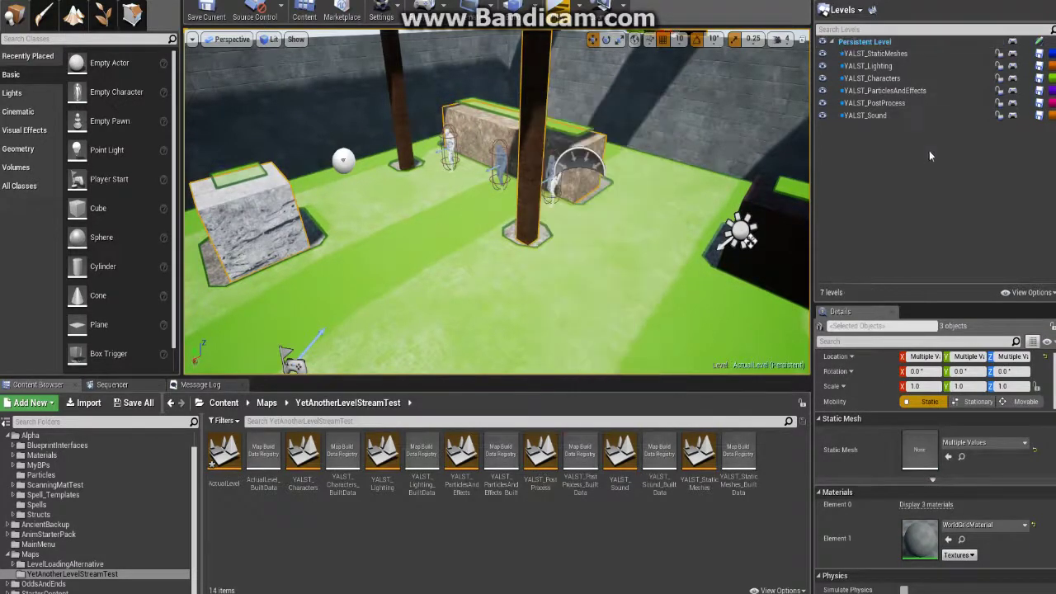
{"action": "left_click", "coordinate": [867, 54]}
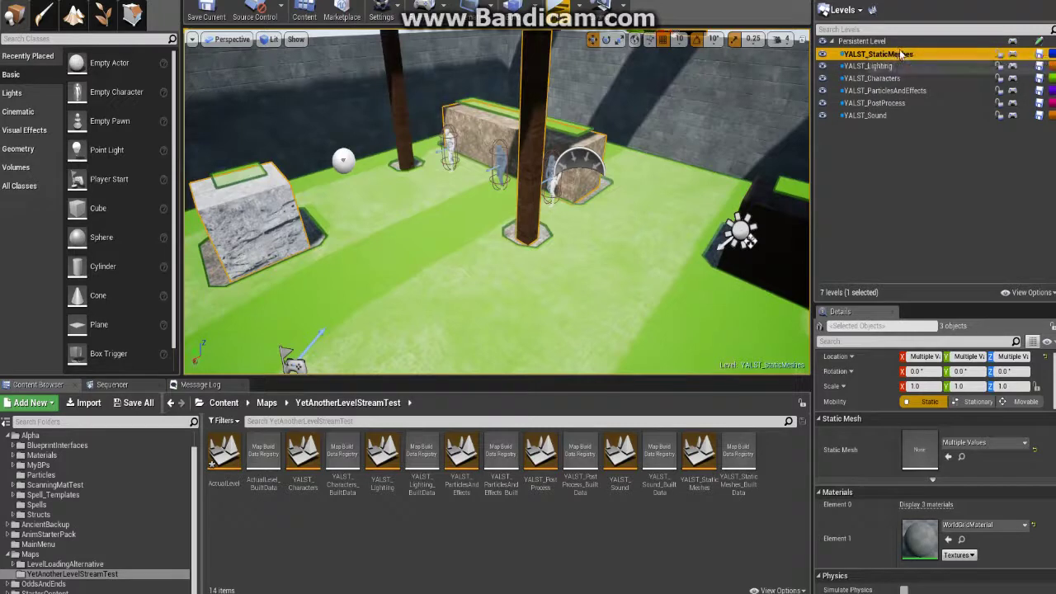
Check the available streaming methods for the YALST_StaticMeshes sublevel and clear the level selection.
{"action": "right_click", "coordinate": [900, 54]}
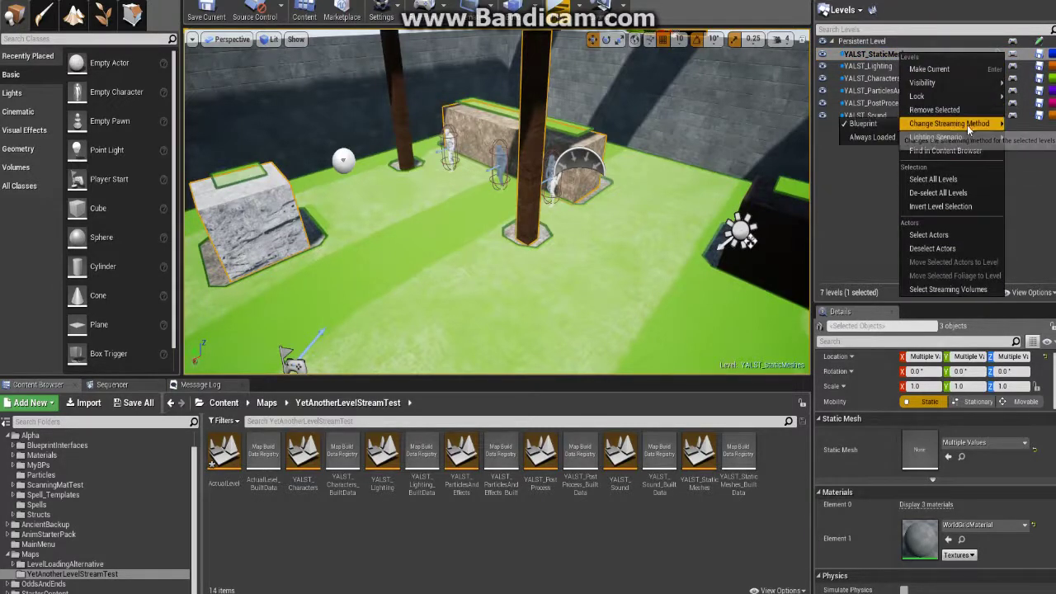
{"action": "left_click", "coordinate": [1036, 216]}
{"action": "left_click", "coordinate": [873, 178]}
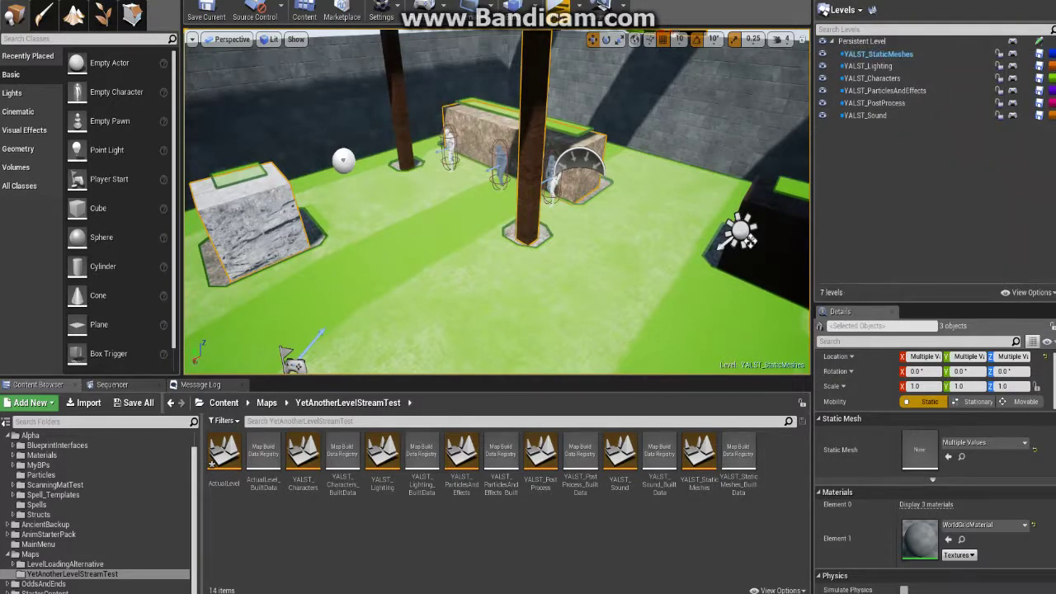
Make YALST_ParticlesAndEffects the current level and look at its option for moving the selected actors to that level.
{"action": "double_click", "coordinate": [887, 90]}
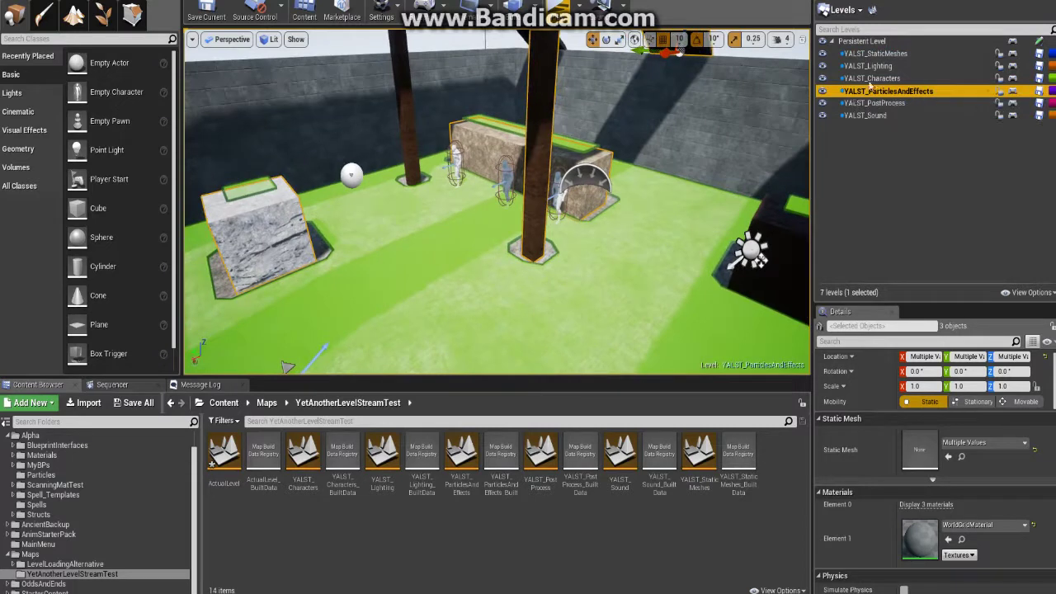
{"action": "right_click", "coordinate": [886, 94]}
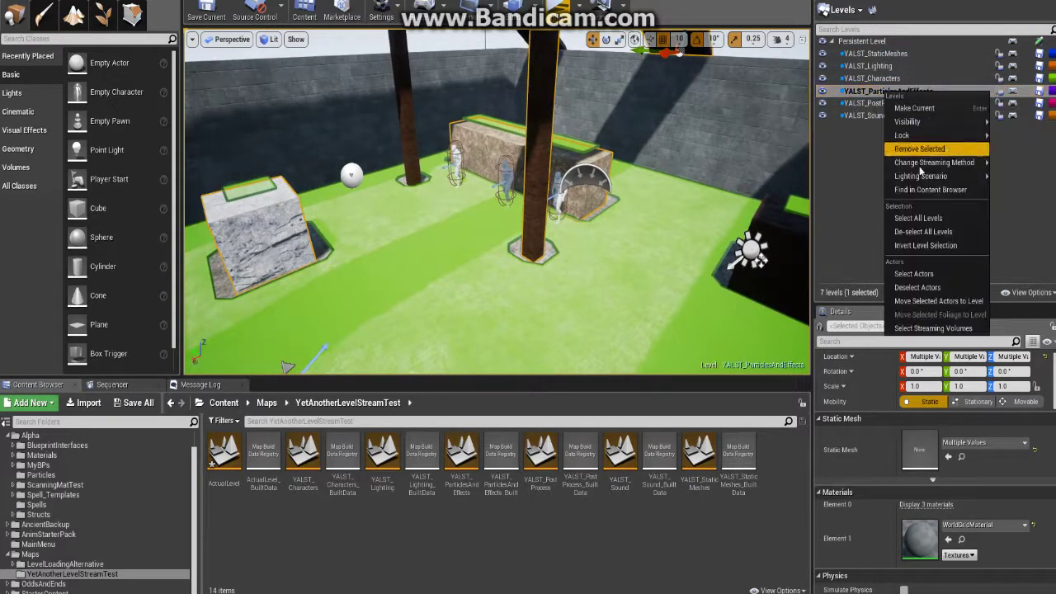
{"action": "left_click", "coordinate": [976, 302]}
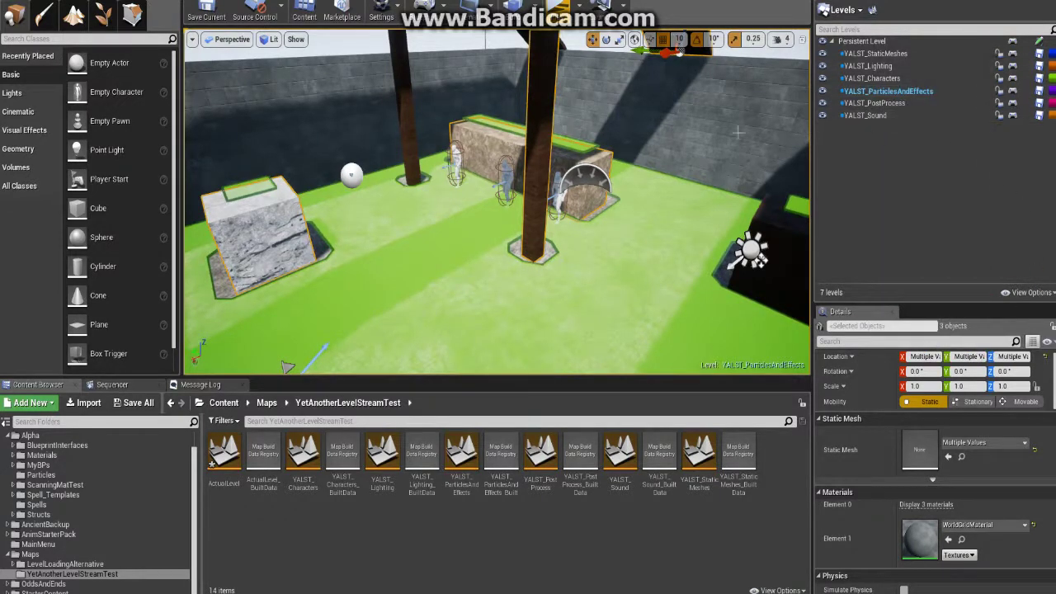
Hide Persistent Level and the Lighting, Characters, ParticlesAndEffects, PostProcess and Sound sublevels, keeping YALST_StaticMeshes visible.
{"action": "left_click", "coordinate": [821, 41]}
{"action": "left_click", "coordinate": [821, 53]}
{"action": "left_click", "coordinate": [821, 66]}
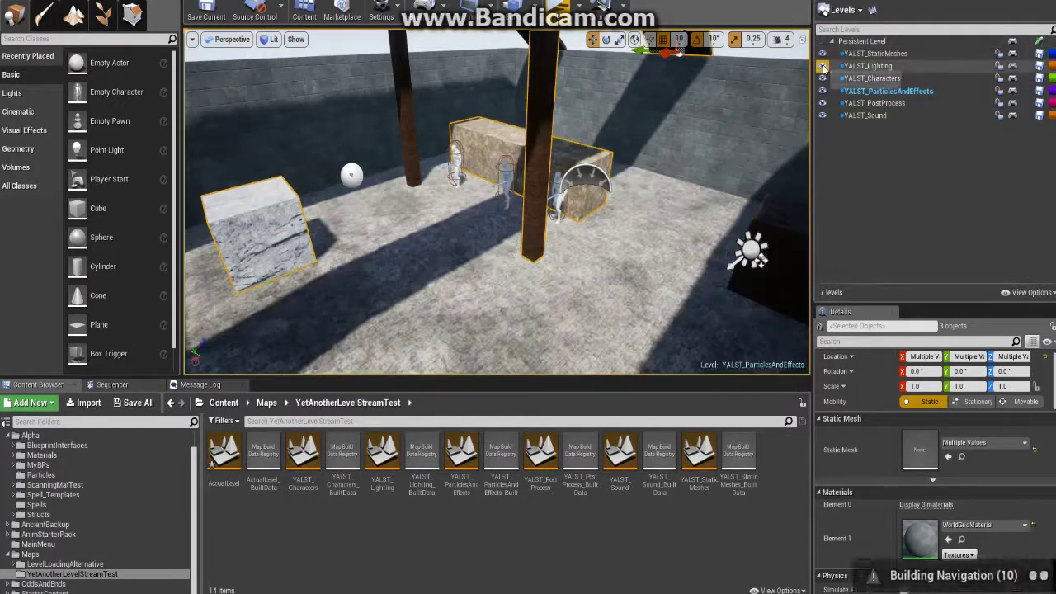
{"action": "left_click", "coordinate": [821, 91]}
{"action": "left_click", "coordinate": [822, 78]}
{"action": "left_click", "coordinate": [821, 91]}
{"action": "left_click", "coordinate": [822, 103]}
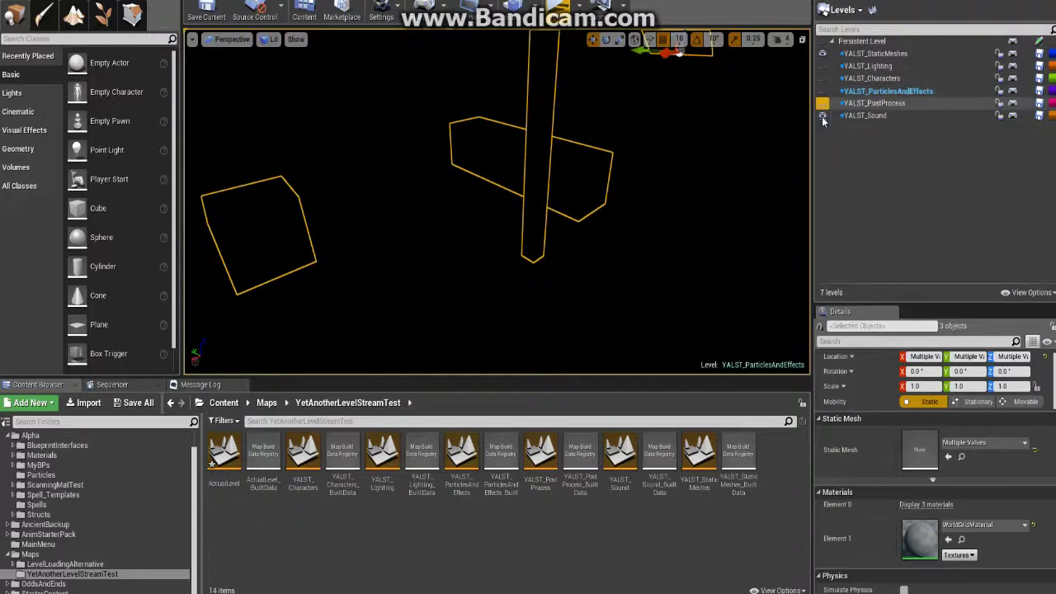
{"action": "left_click", "coordinate": [822, 116]}
Toggle the visibility of YALST_StaticMeshes, make YALST_Lighting visible with it and look over the room.
{"action": "left_click", "coordinate": [822, 54]}
{"action": "left_click", "coordinate": [821, 54]}
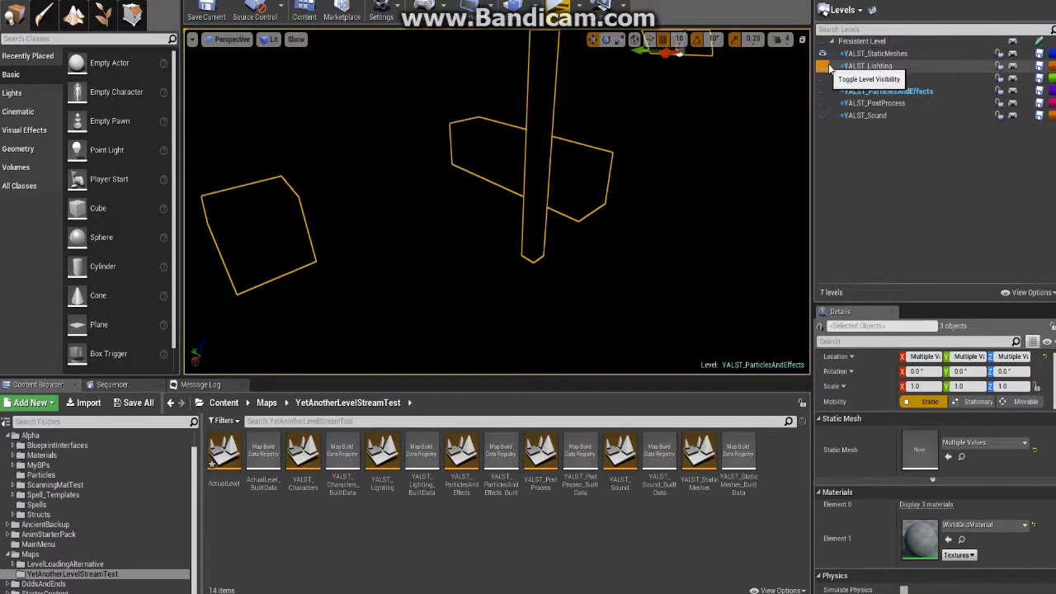
{"action": "left_click", "coordinate": [821, 53]}
{"action": "left_click", "coordinate": [821, 66]}
{"action": "right_click_drag", "start_coordinate": [604, 154], "coordinate": [521, 154]}
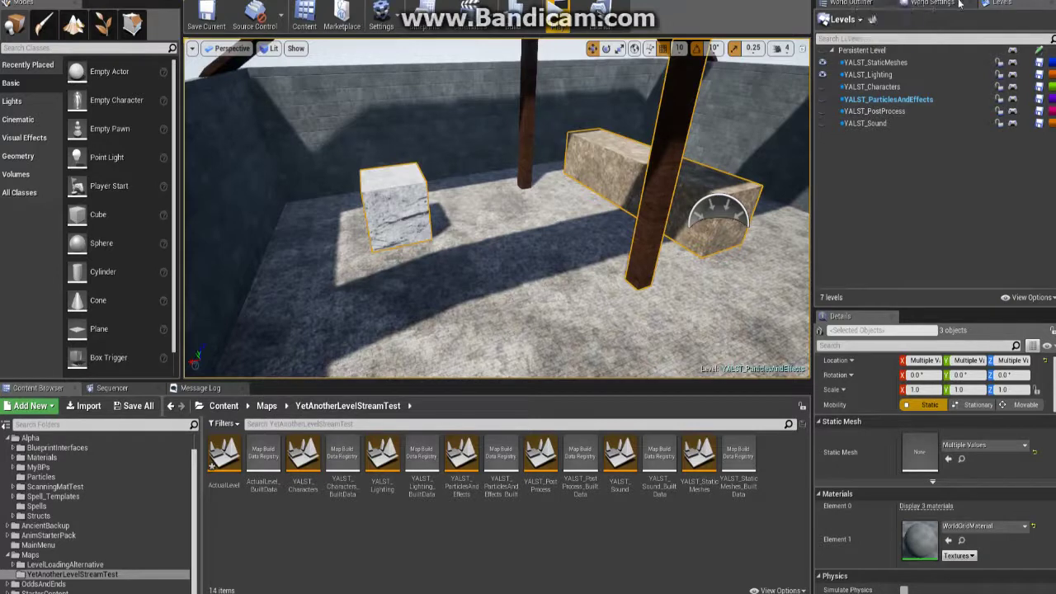
Compare the World Outliner's actor list with YALST_Lighting visible and with it hidden.
{"action": "left_click", "coordinate": [903, 4]}
{"action": "left_click", "coordinate": [850, 4]}
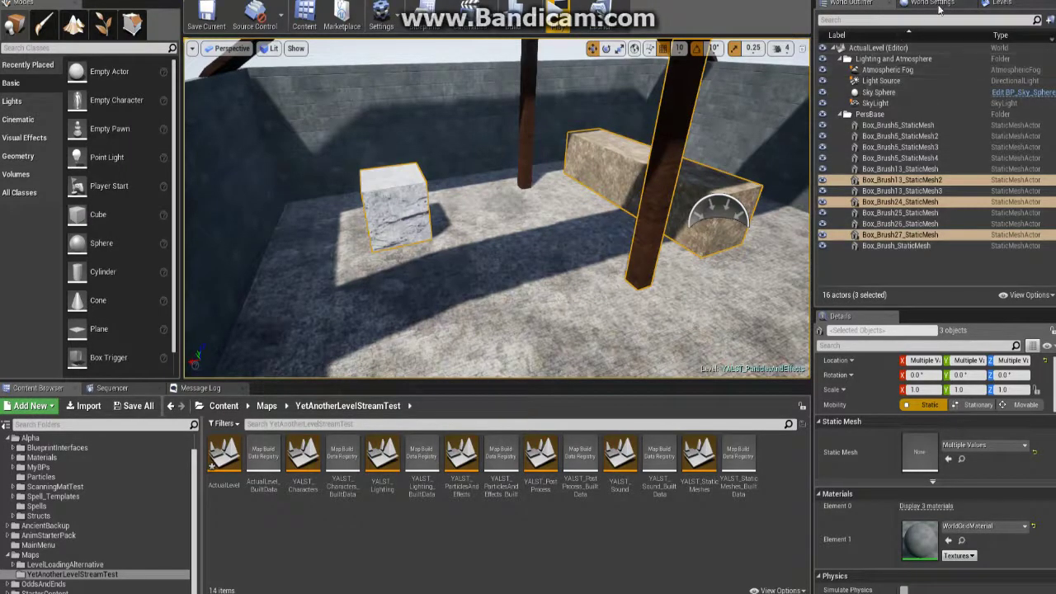
{"action": "left_click", "coordinate": [993, 6]}
{"action": "left_click", "coordinate": [821, 74]}
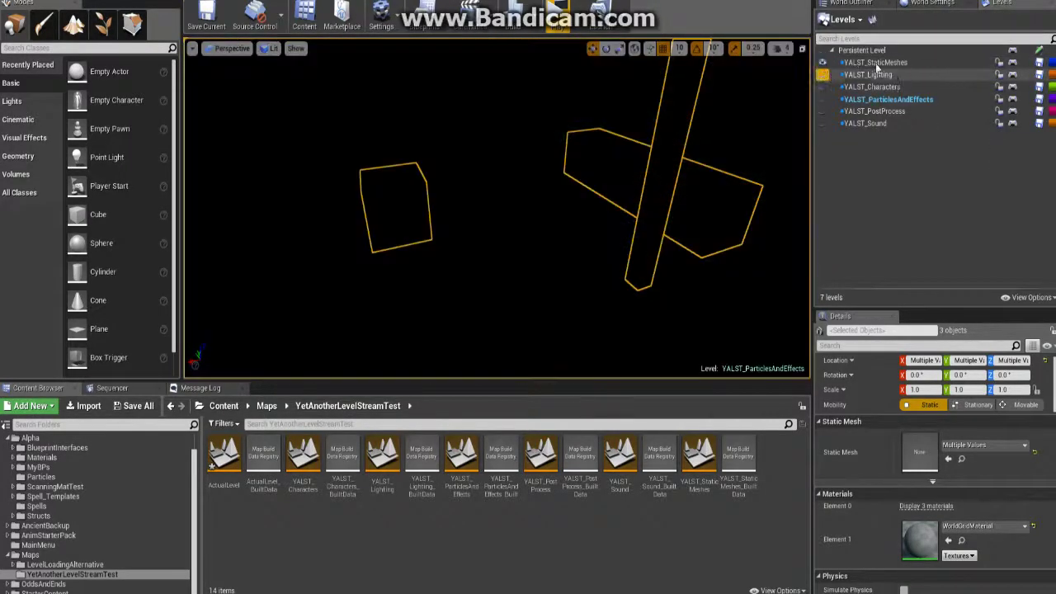
{"action": "left_click", "coordinate": [876, 5]}
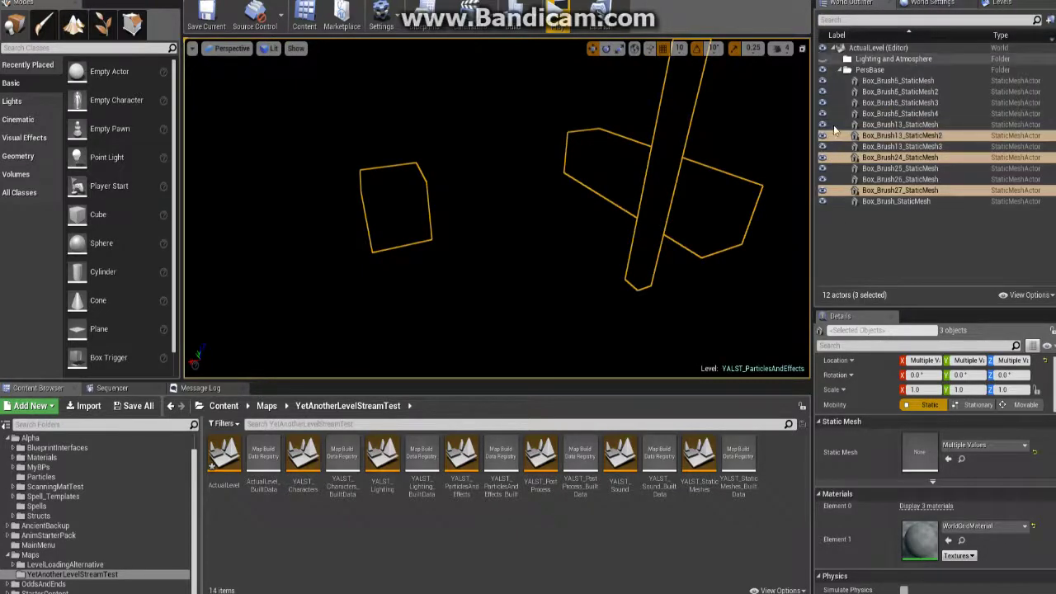
{"action": "left_click", "coordinate": [998, 5]}
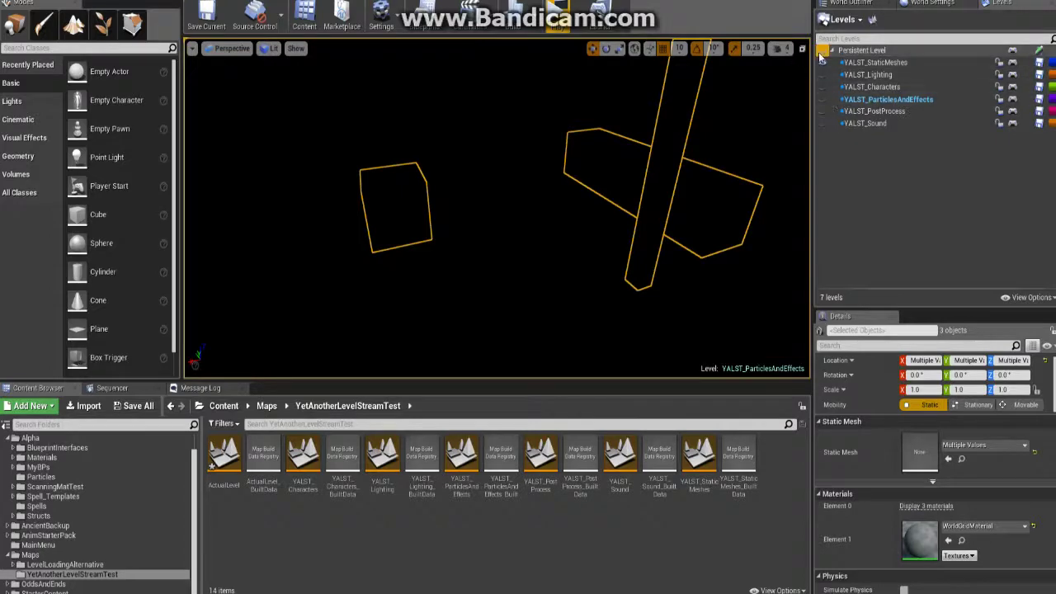
Show Persistent Level and the YALST_Lighting, YALST_Characters and YALST_Sound sublevels again.
{"action": "left_click", "coordinate": [822, 73]}
{"action": "left_click", "coordinate": [822, 74]}
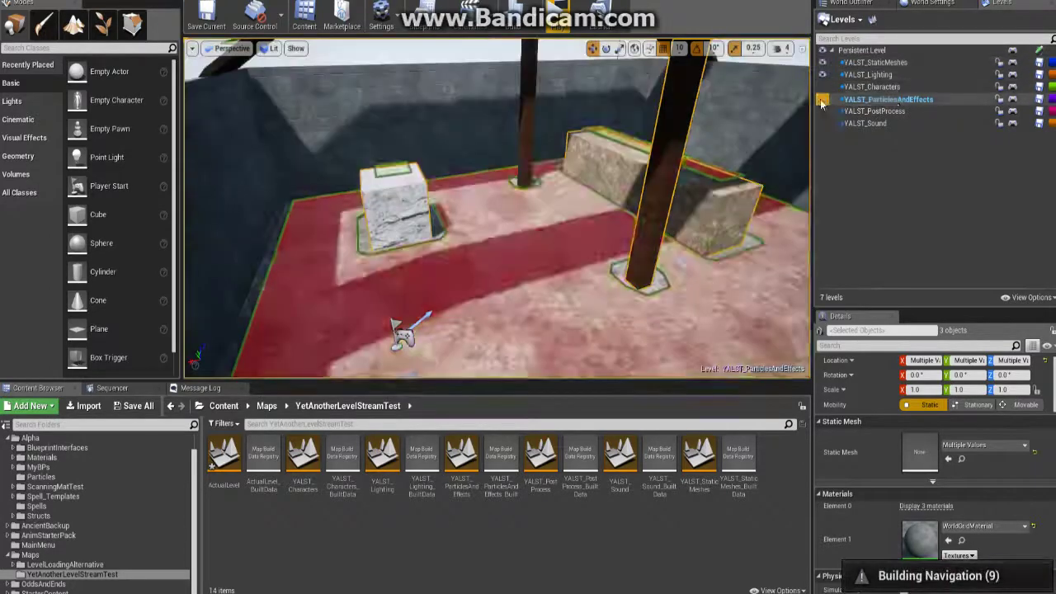
{"action": "left_click", "coordinate": [822, 87]}
{"action": "left_click", "coordinate": [822, 99]}
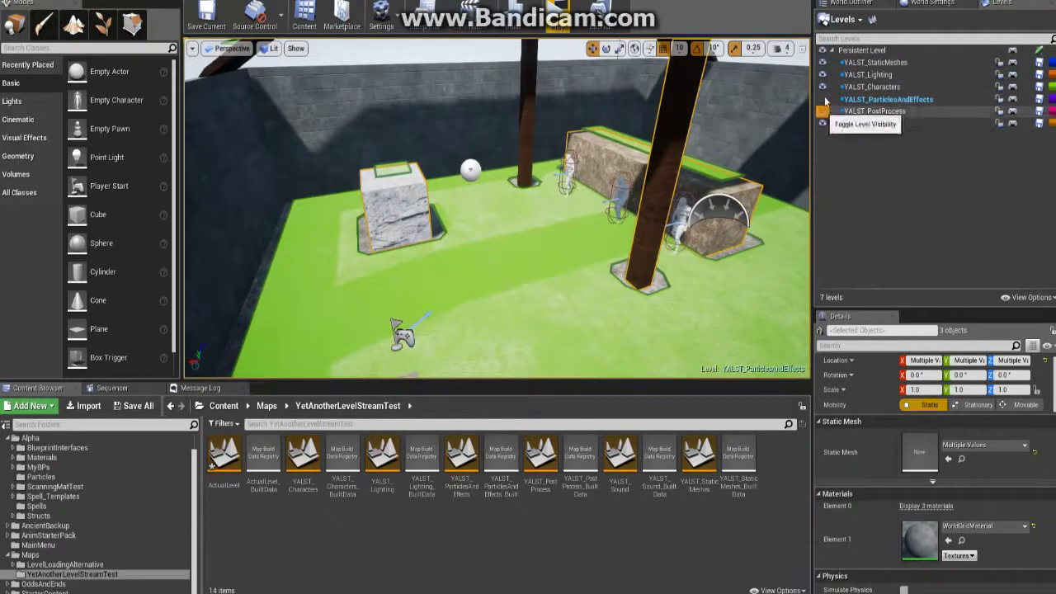